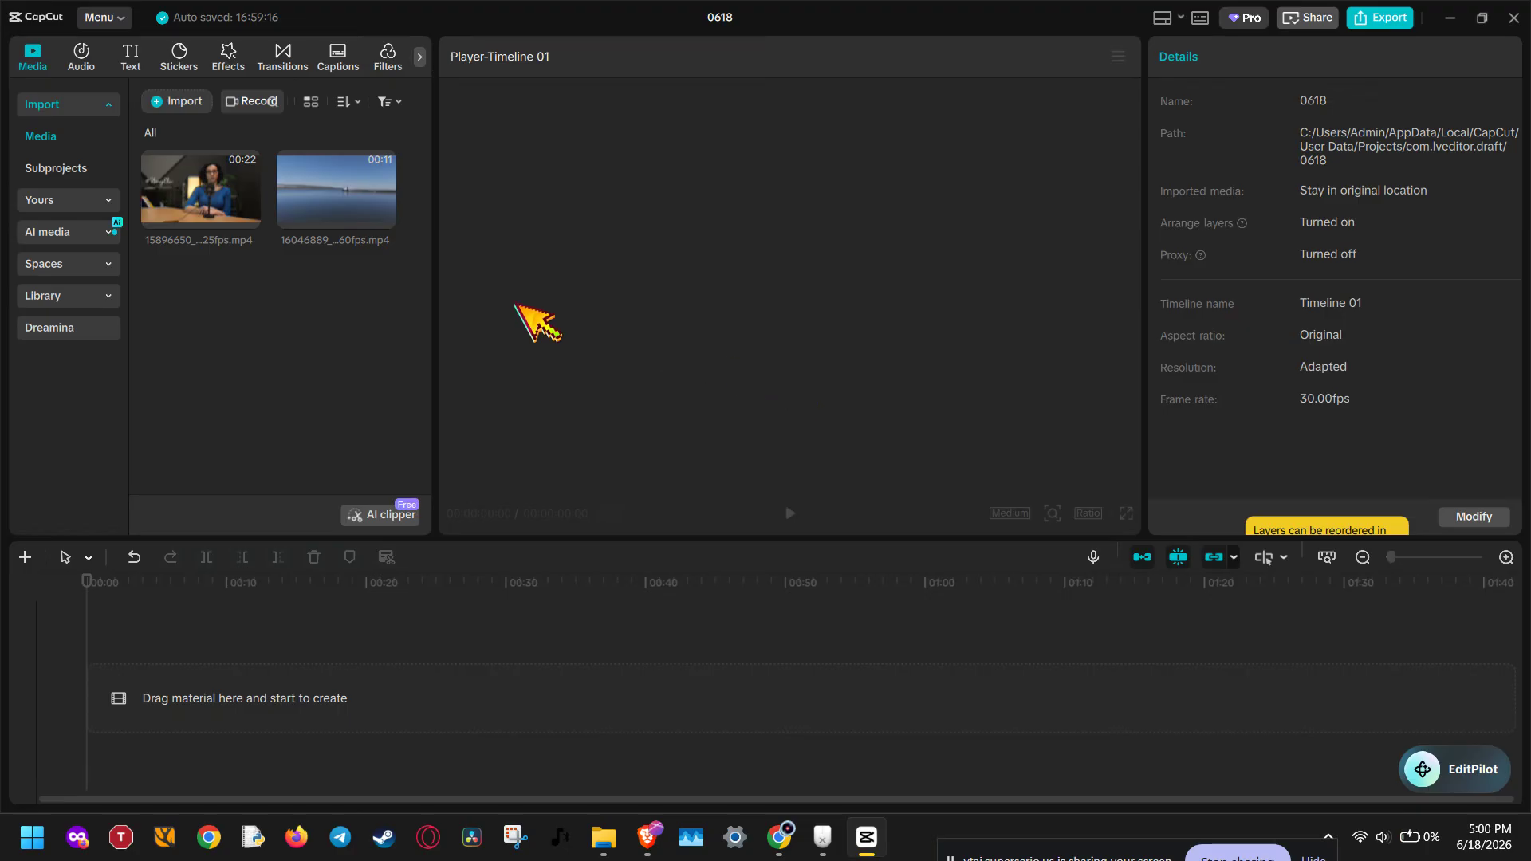
Place the clip 15896650_1280_720_25fps.mp4 at the start of the timeline and set the project's aspect ratio to 16:9.
drag(197, 194, 202, 696)
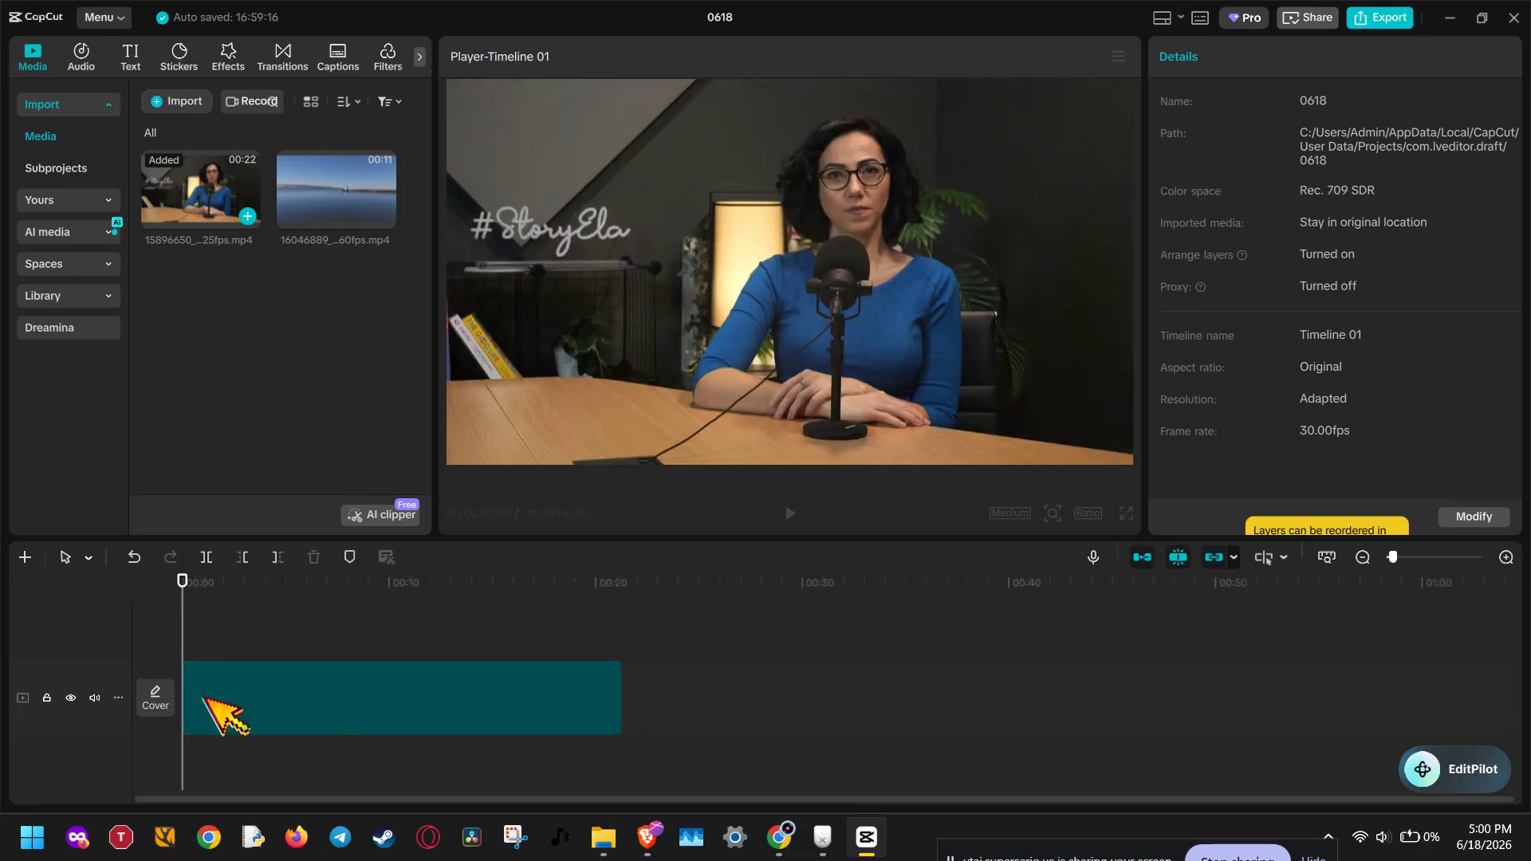
click(1088, 513)
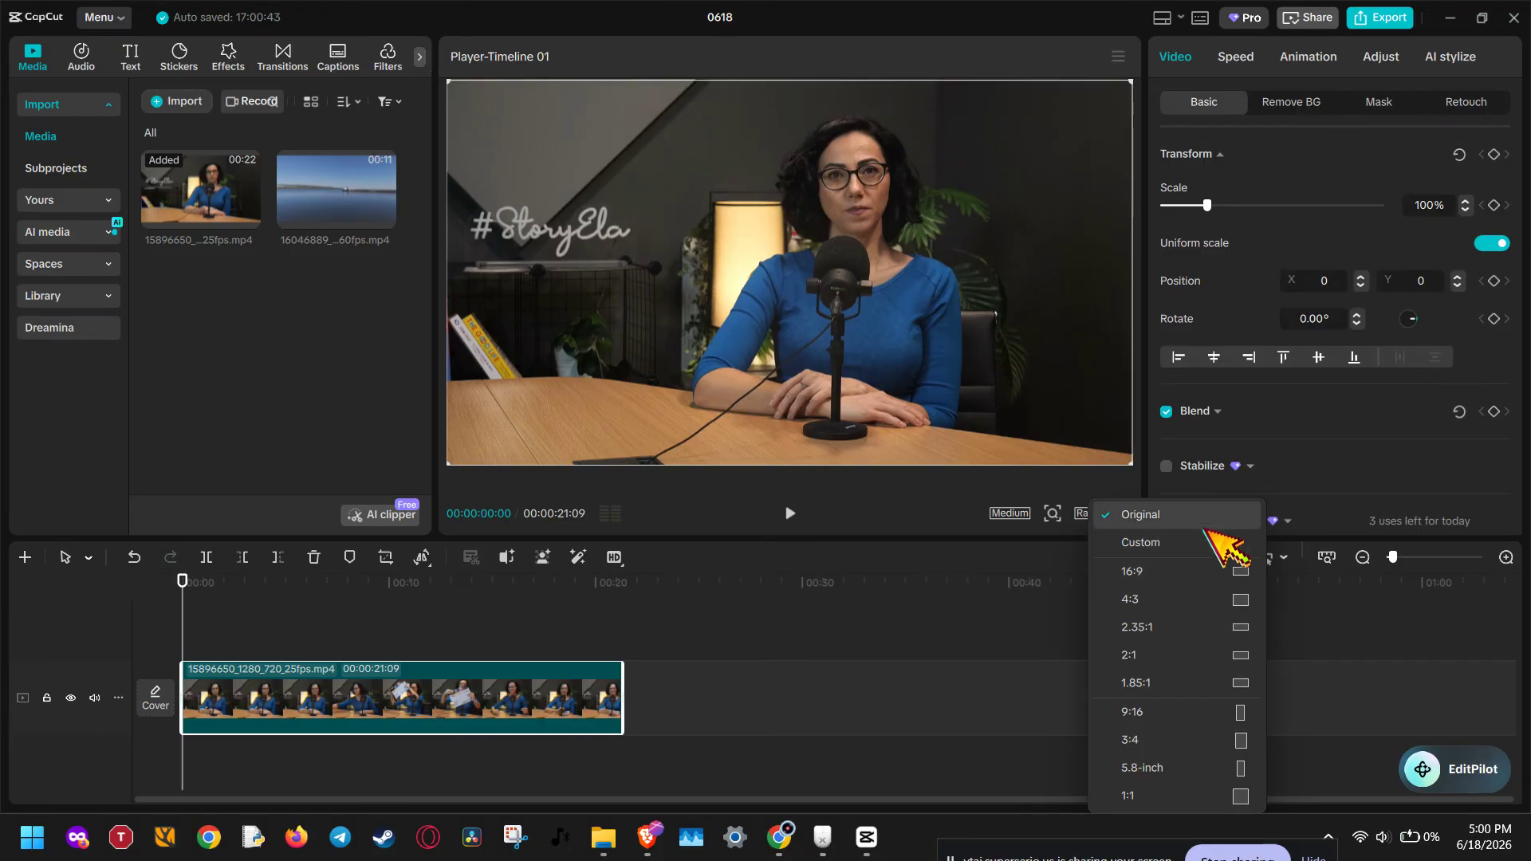
click(1200, 570)
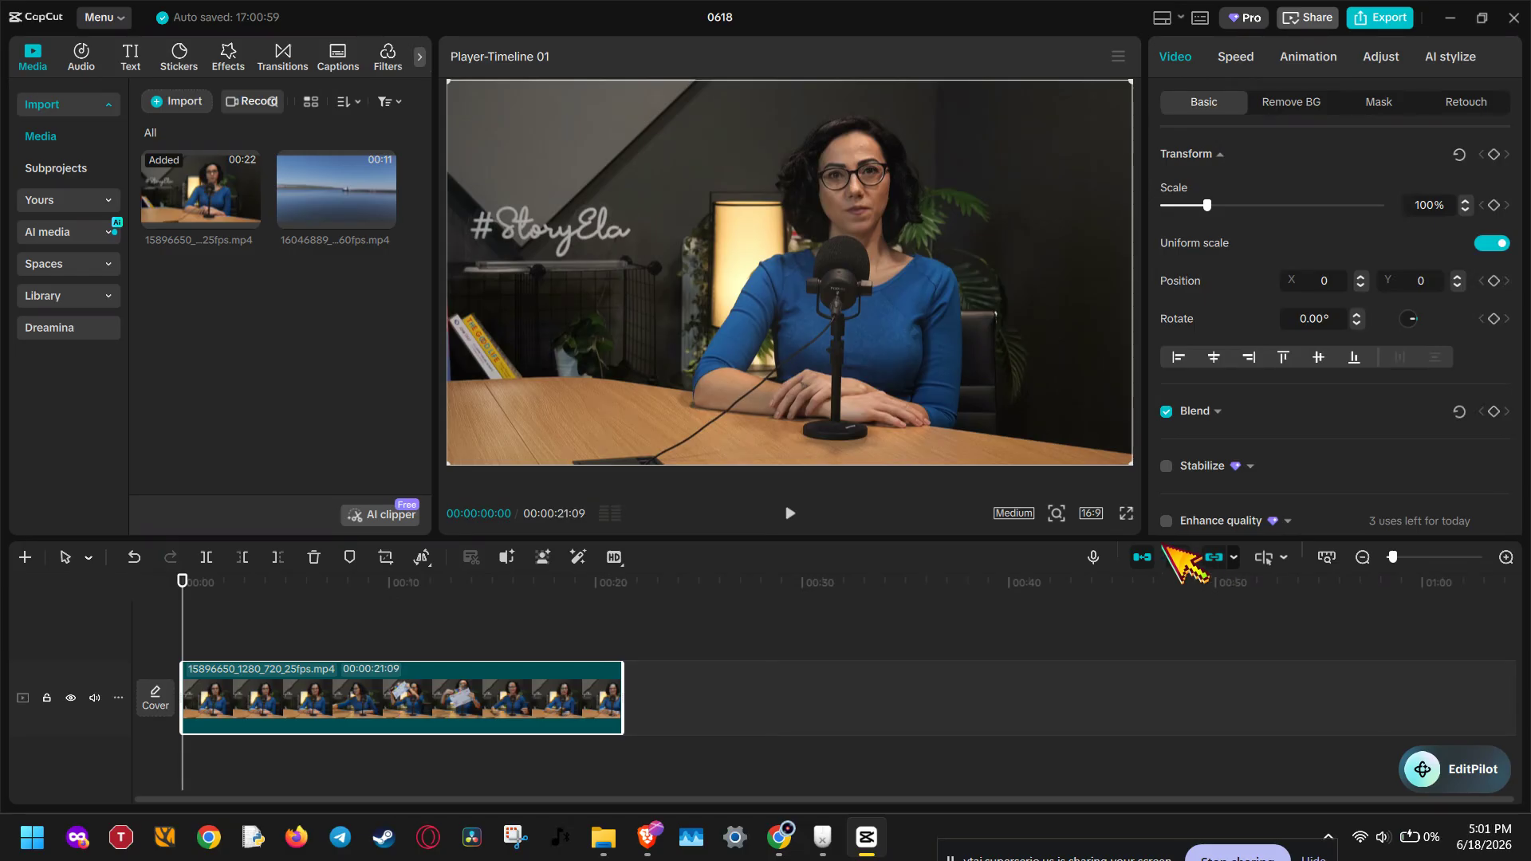
Import the sutton-cinematic-dramatic-cinematic-journey-529854.mp3 music onto the timeline beneath the video and append the lake clip after the first clip.
click(183, 103)
scroll(395, 331, down, 5)
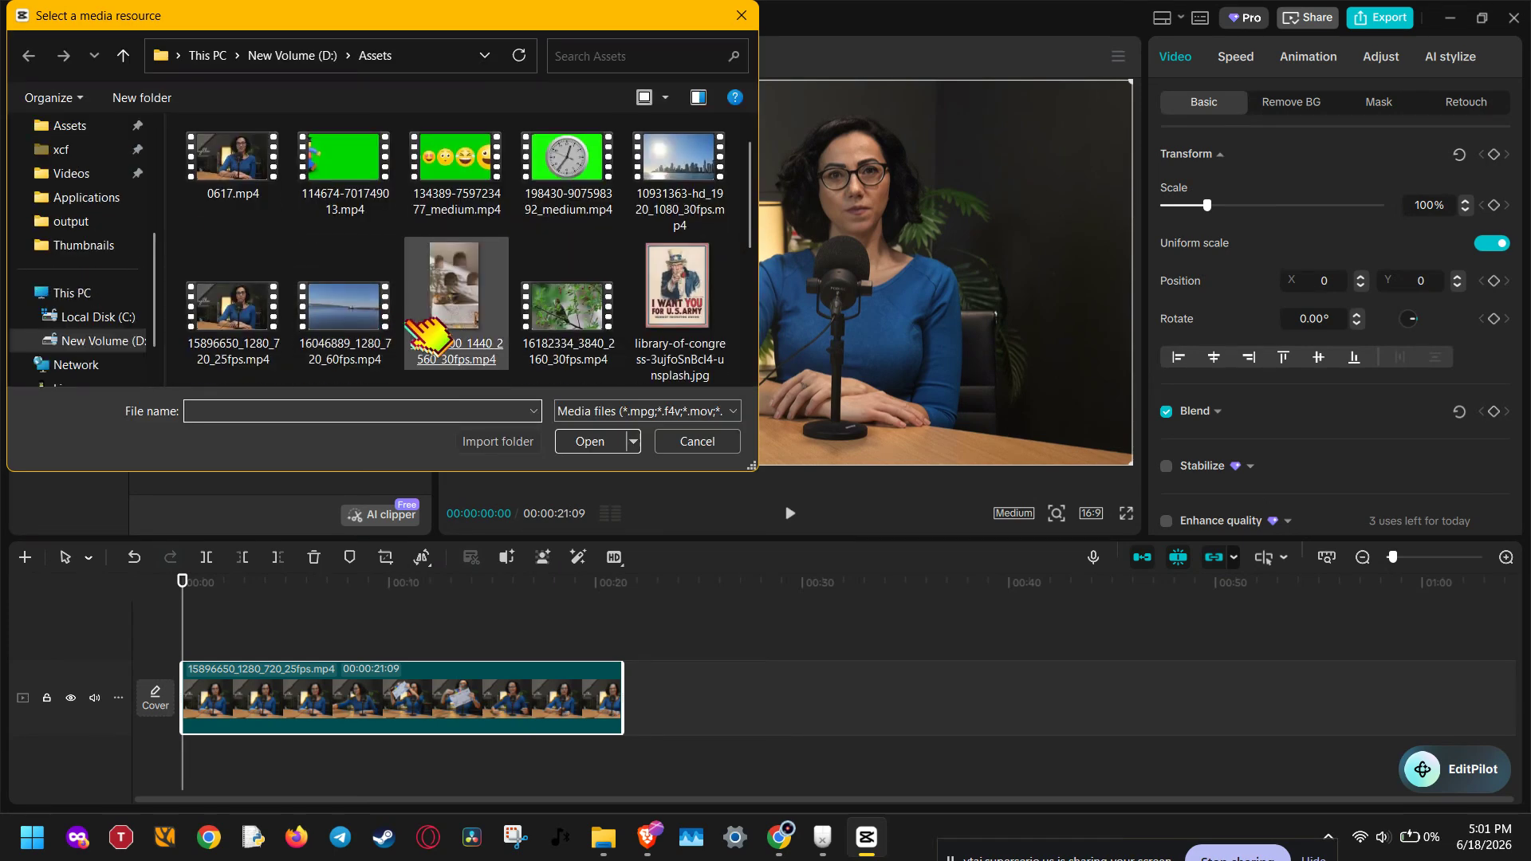
double_click(375, 323)
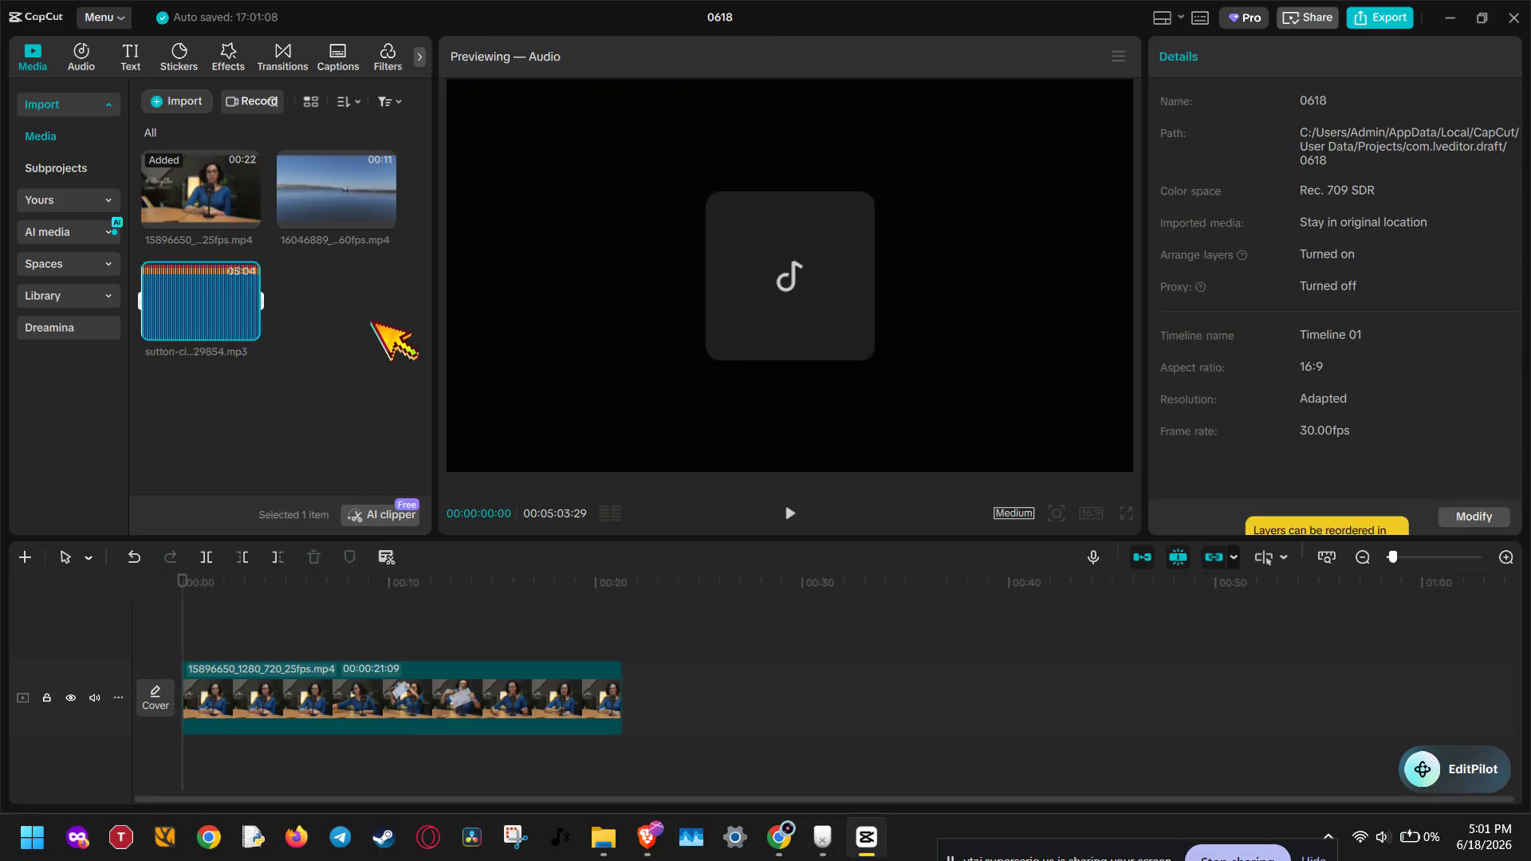
drag(192, 315, 180, 759)
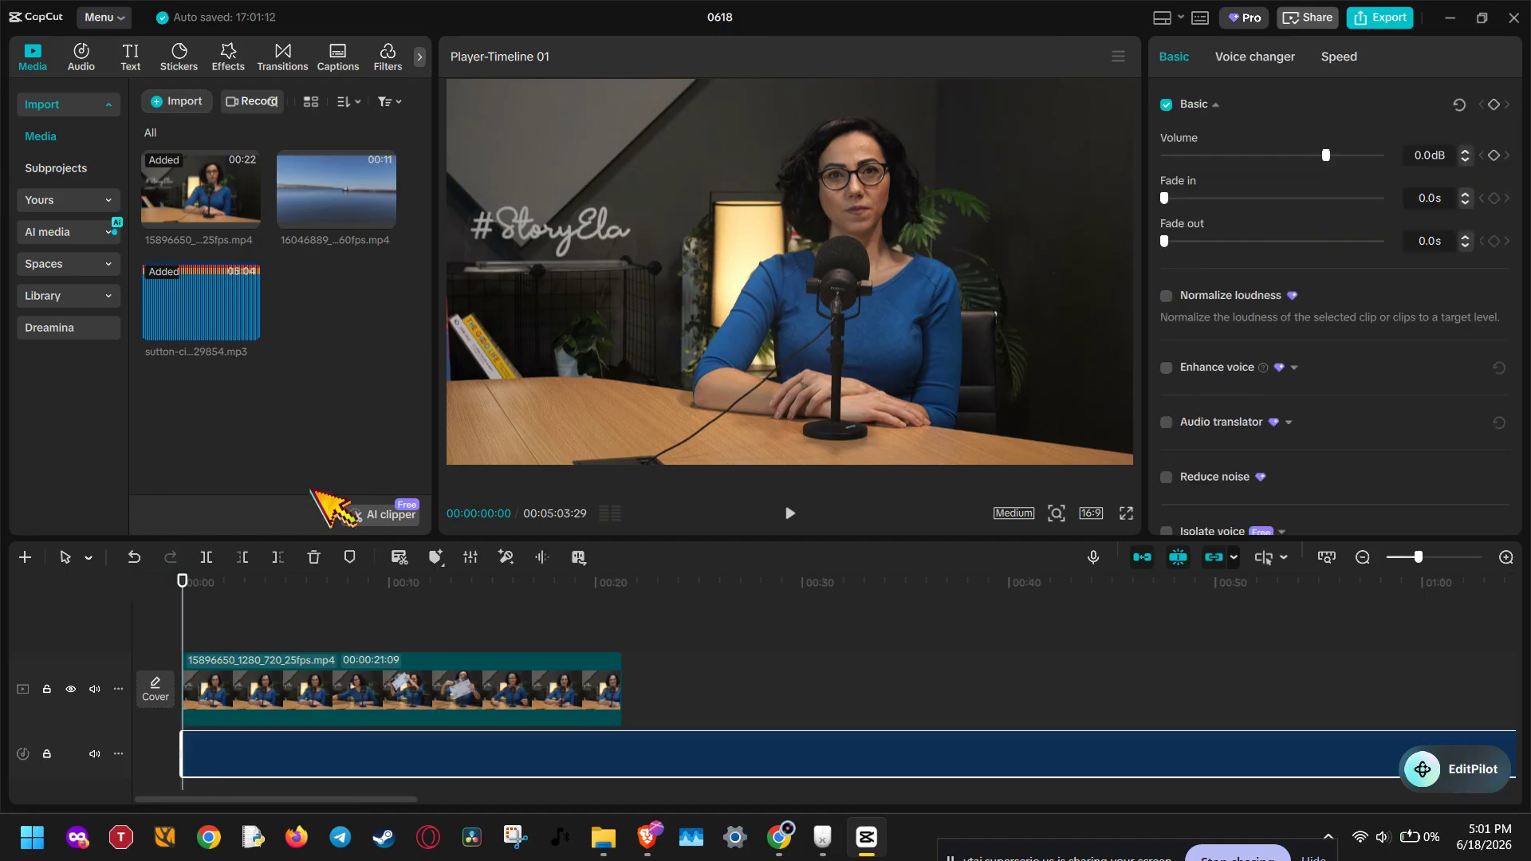
drag(357, 221, 649, 707)
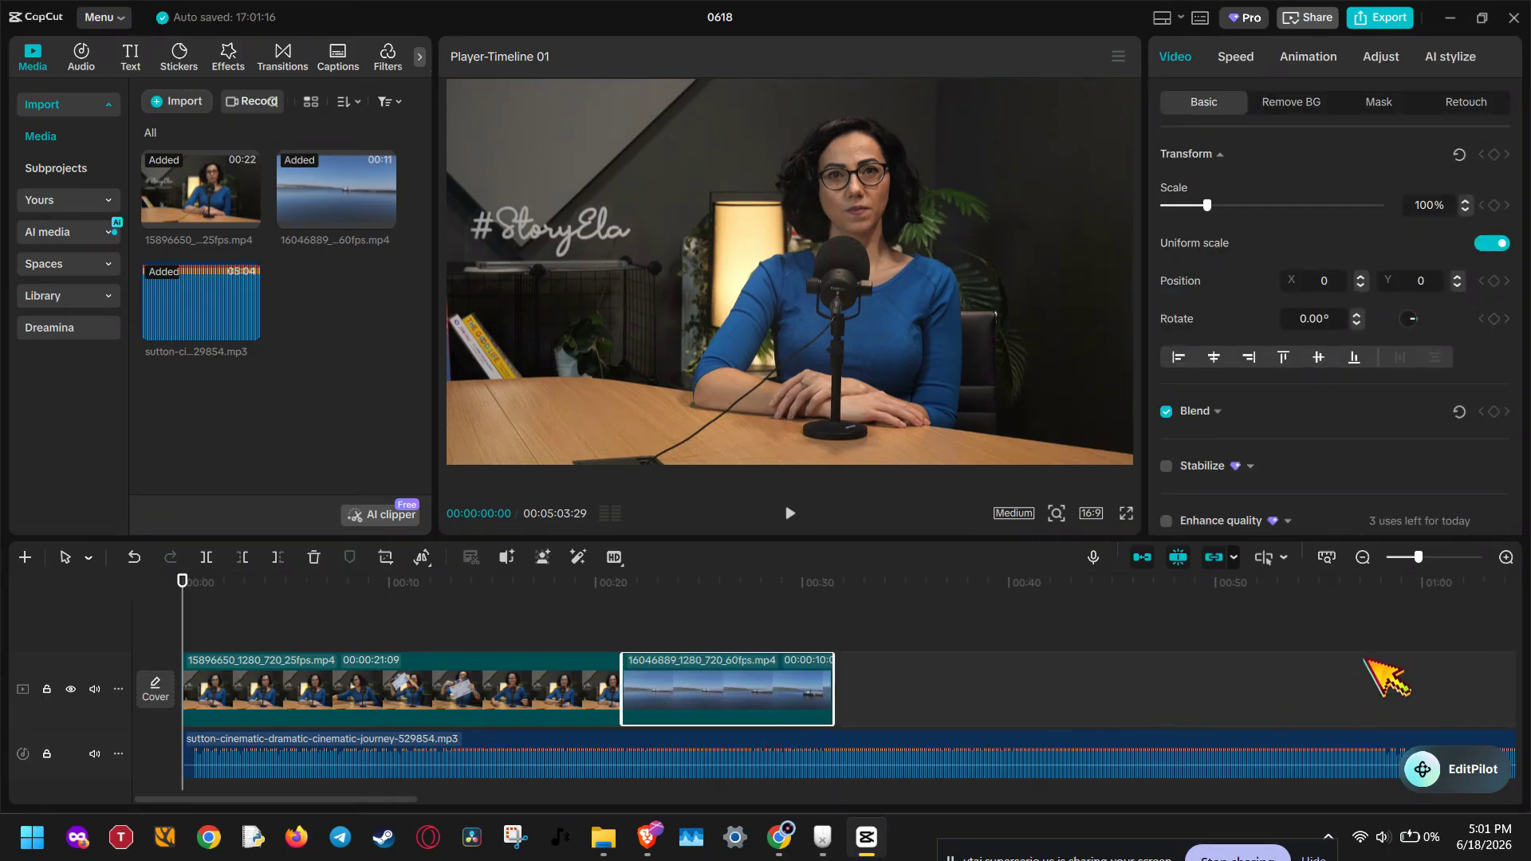
Trim the end of the music track to 00:04:17:22 with a 10.0 s fade-out.
click(1363, 558)
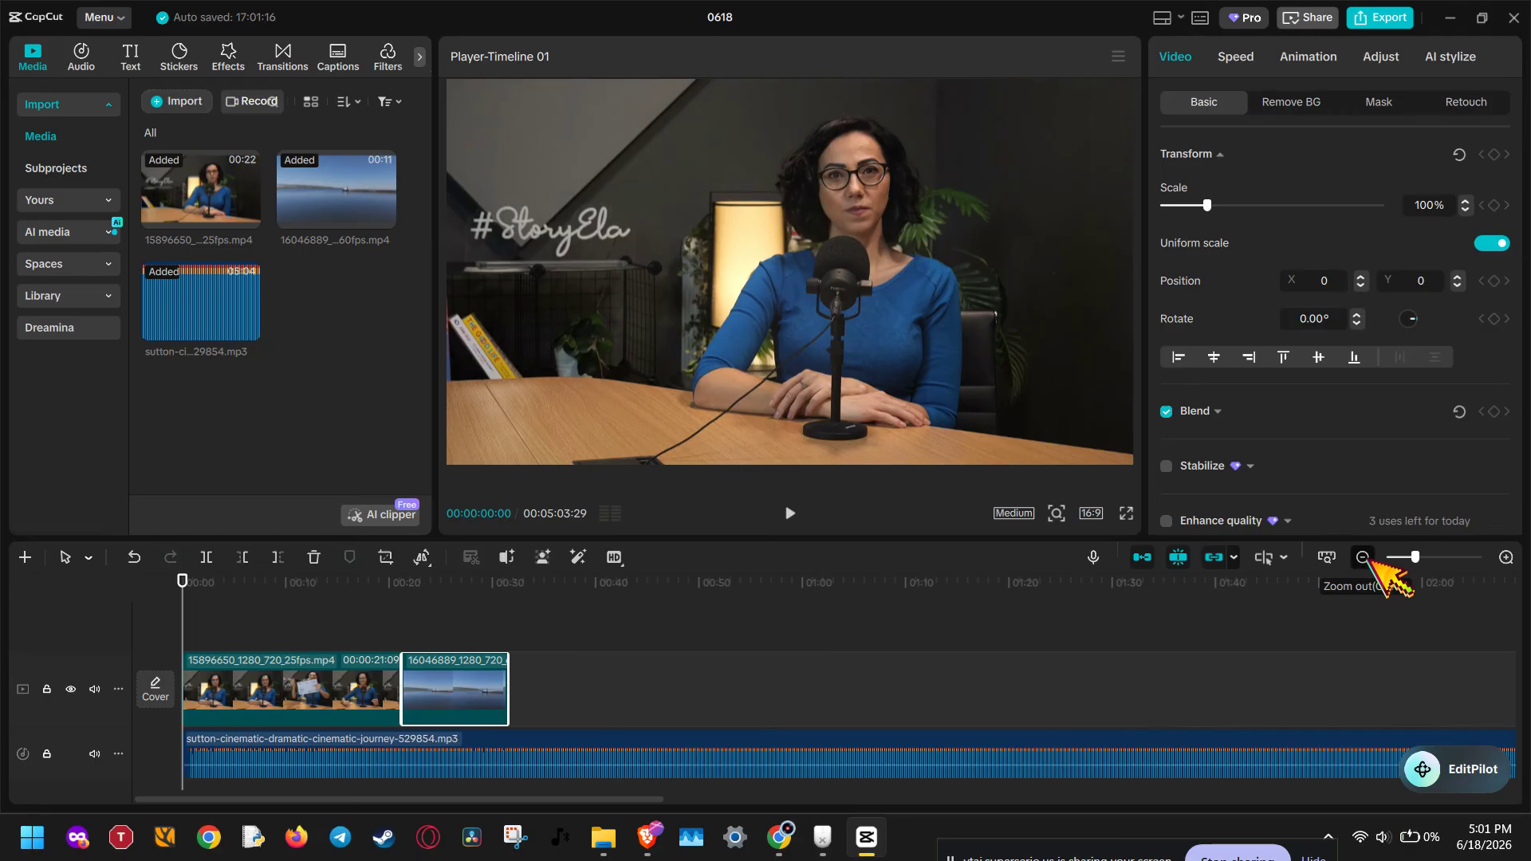
click(1363, 558)
click(1363, 557)
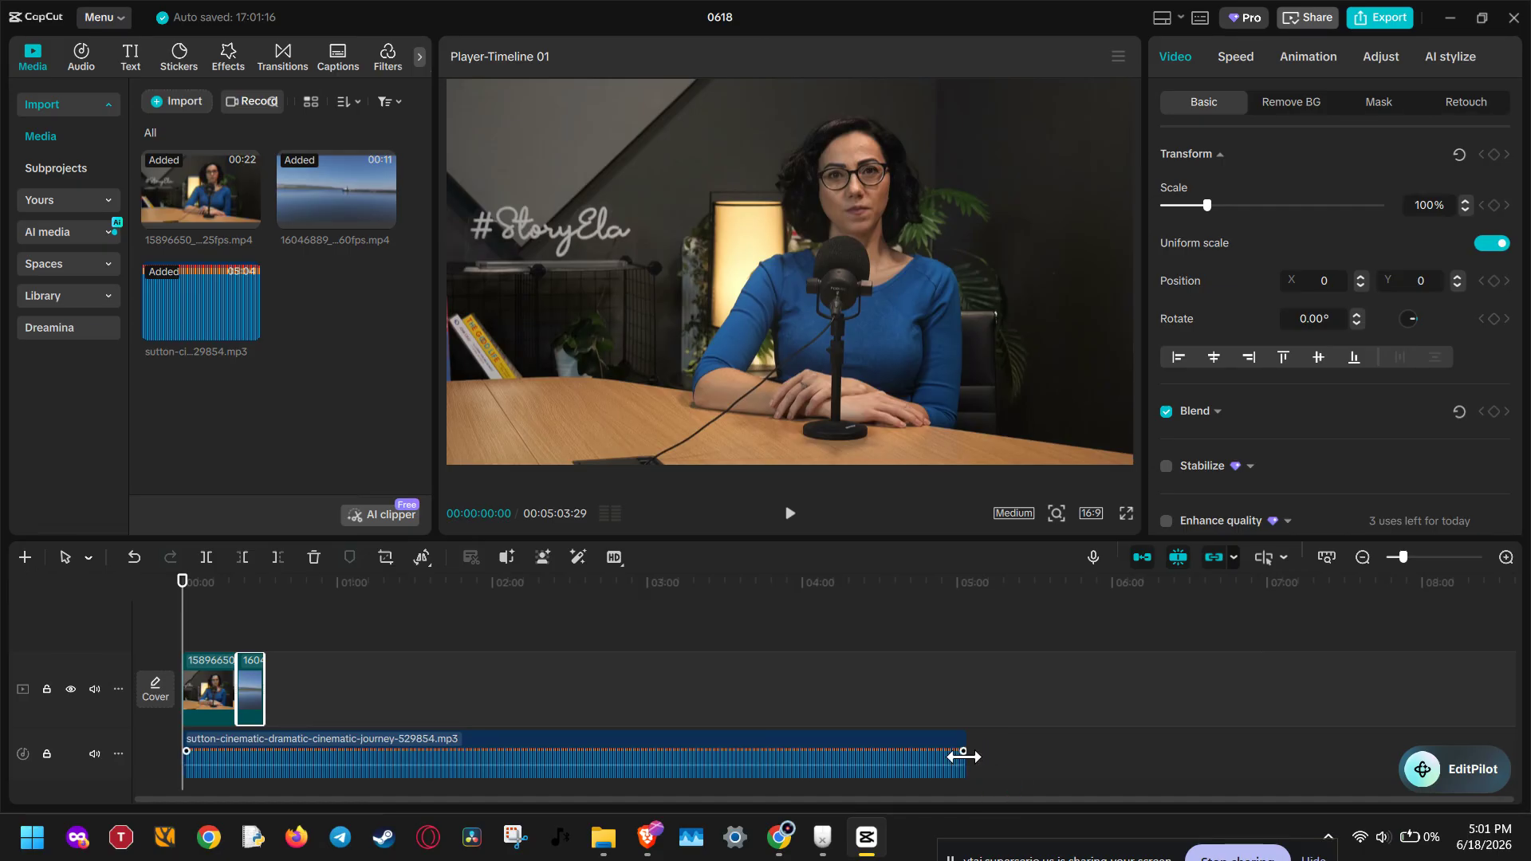
drag(964, 752, 848, 728)
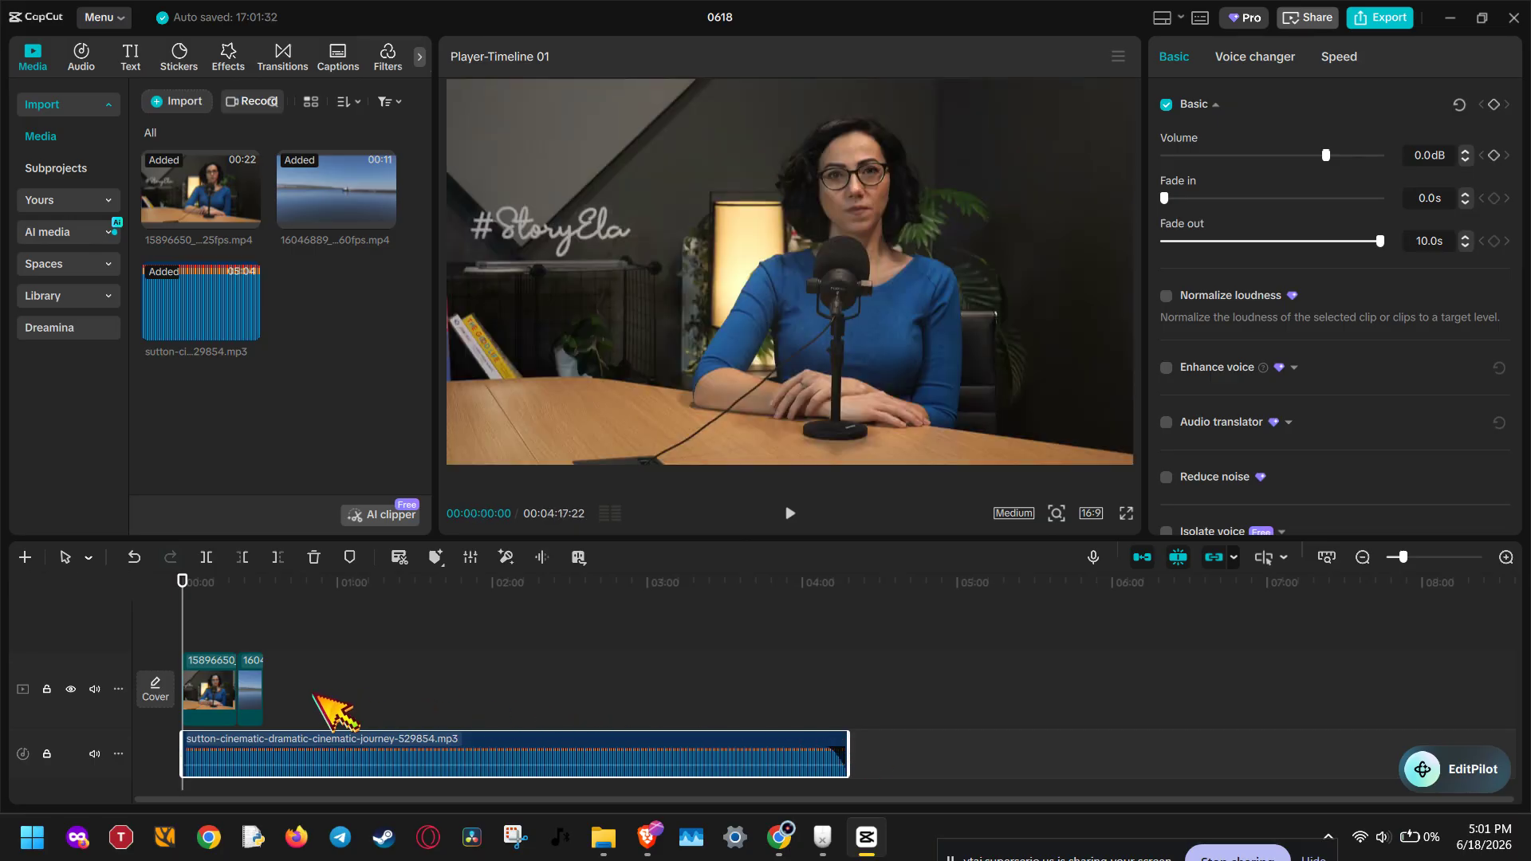
Split the music track at 00:00:31:15, where the video clips end, and delete the excess part.
mouse_move(256, 744)
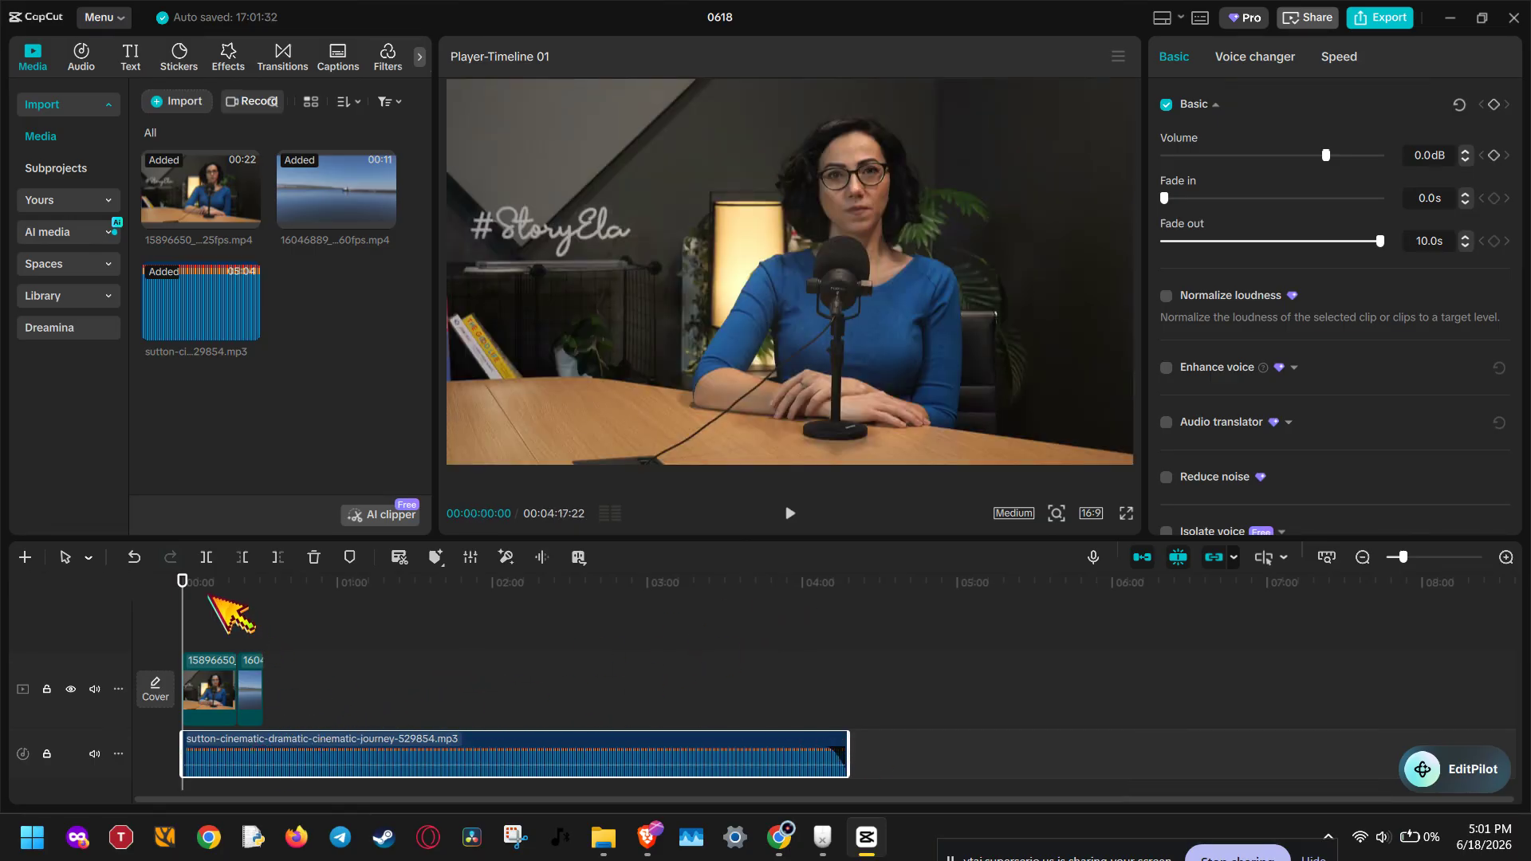
drag(209, 596, 266, 589)
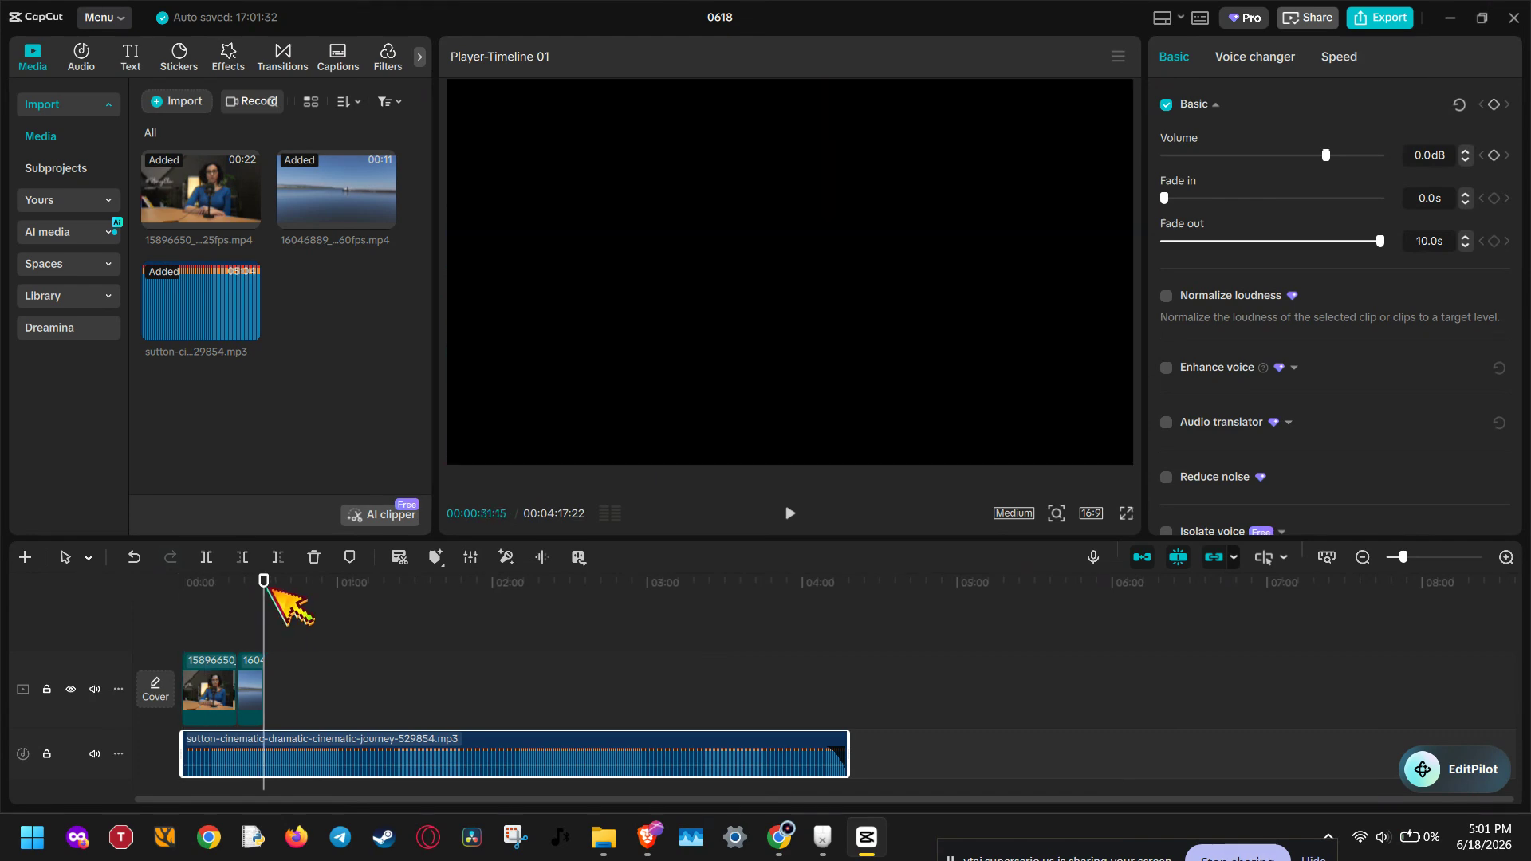
key(ctrl+b)
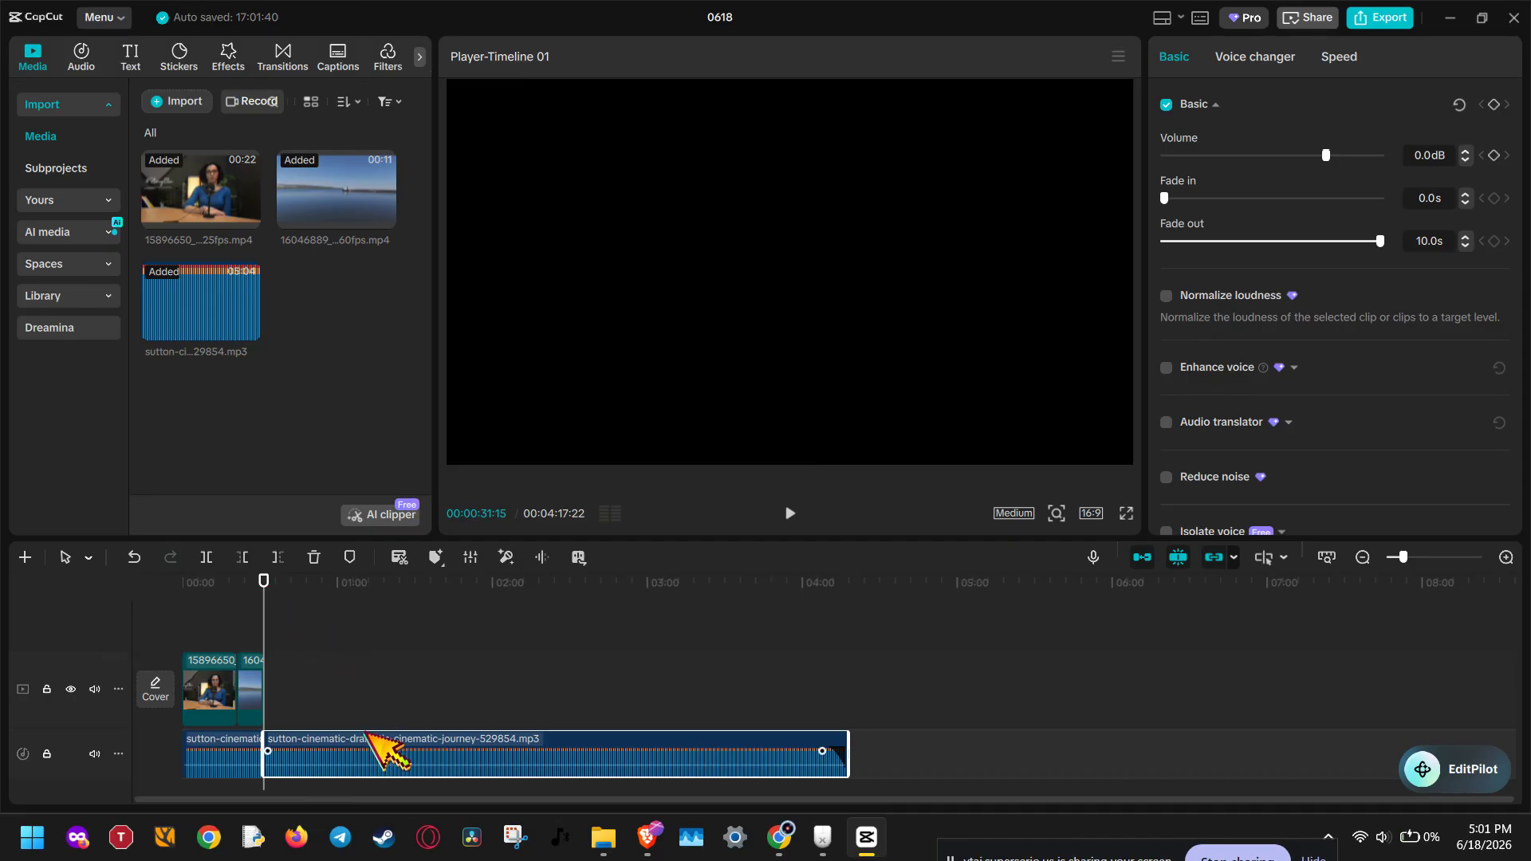
click(215, 560)
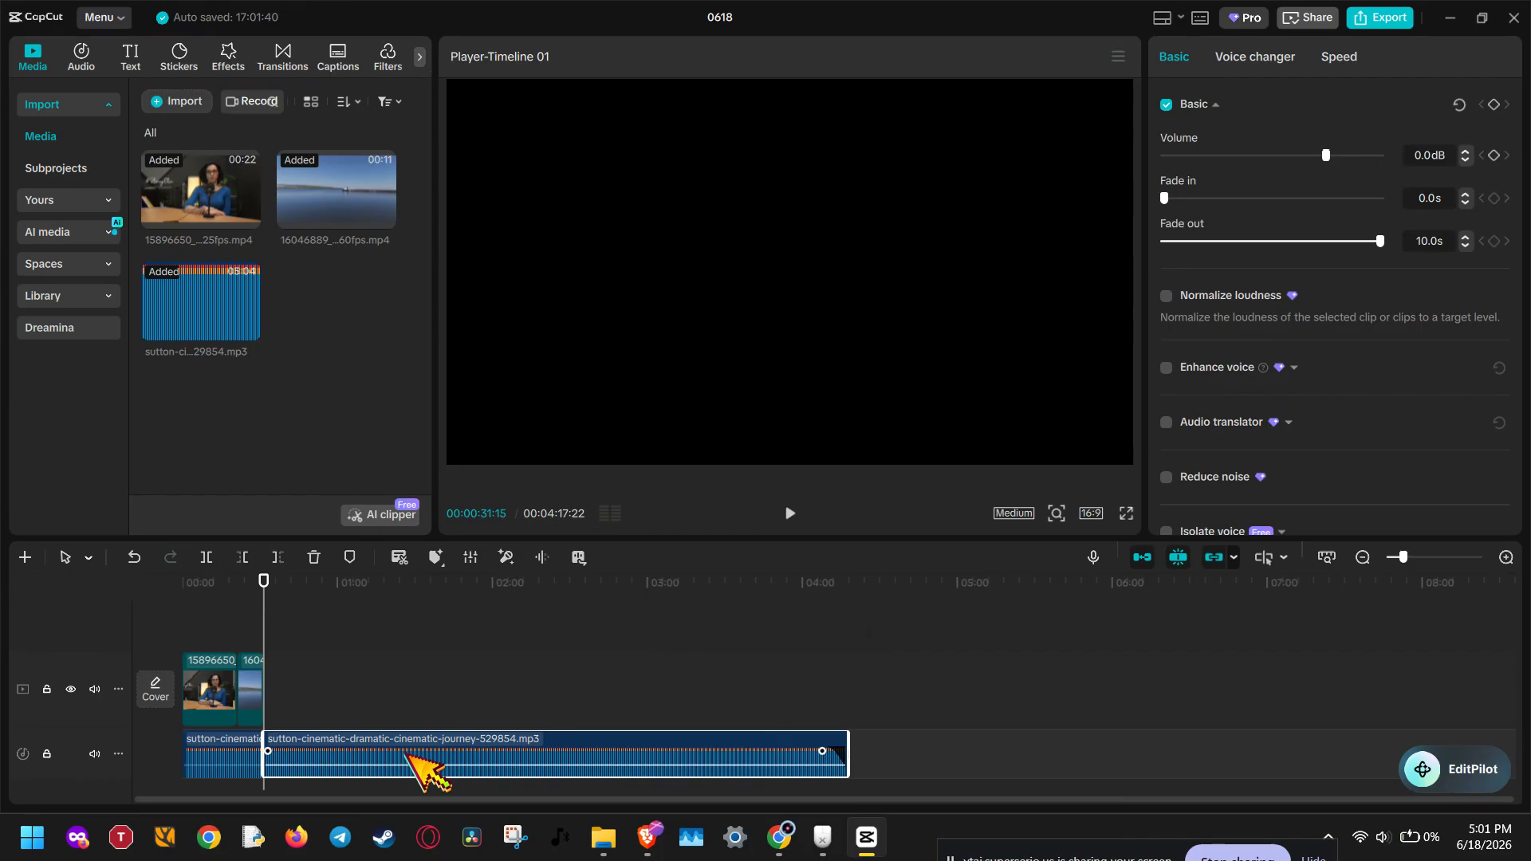
key(Delete)
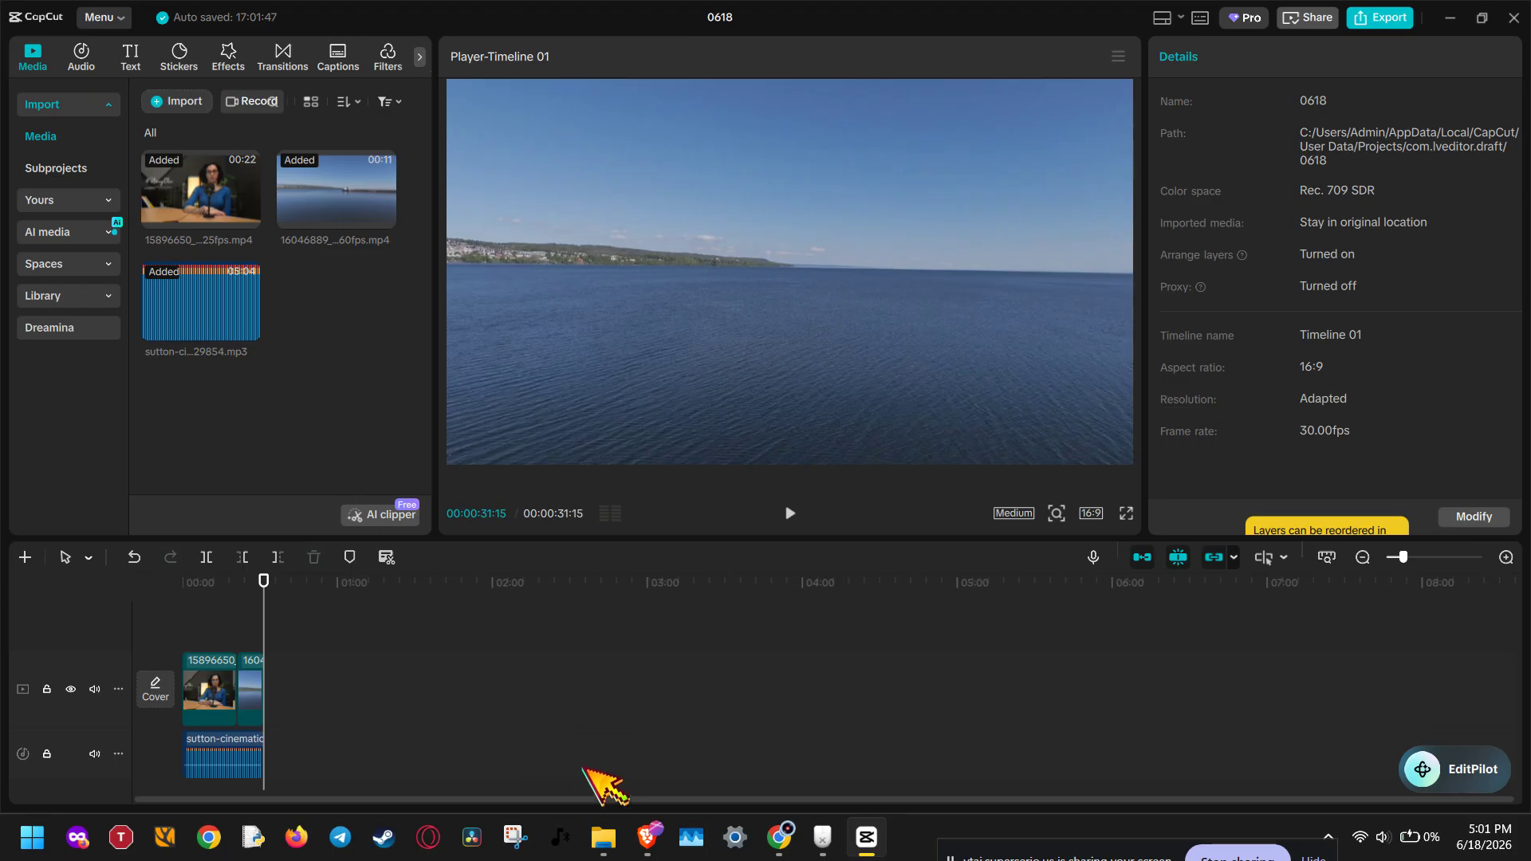
Try to adjust the end edges of the lake clip and the music track.
click(1506, 557)
click(1506, 556)
click(1506, 556)
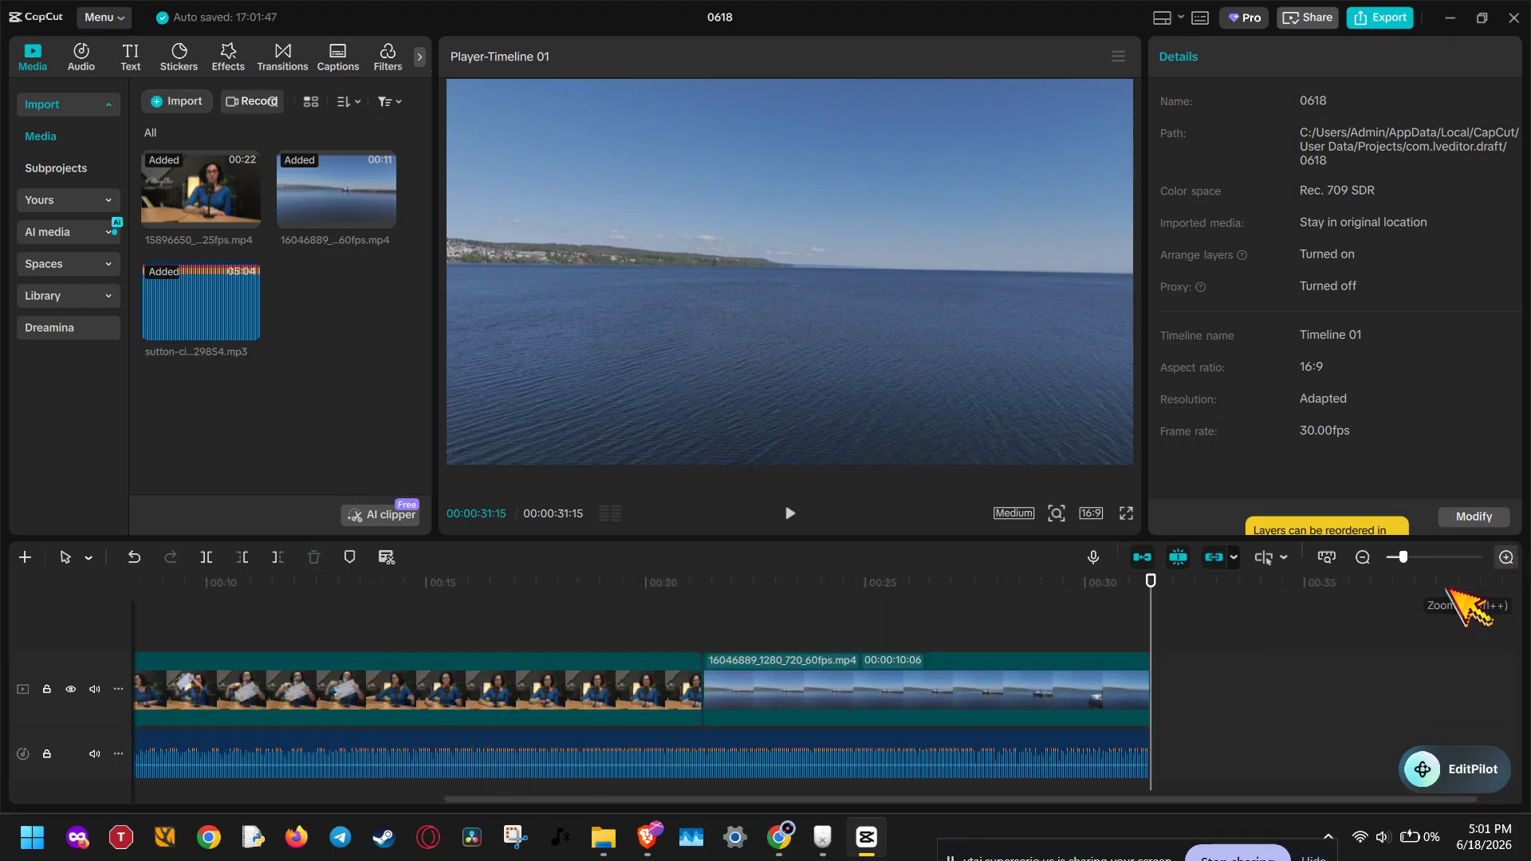
scroll(1275, 676, left, 5)
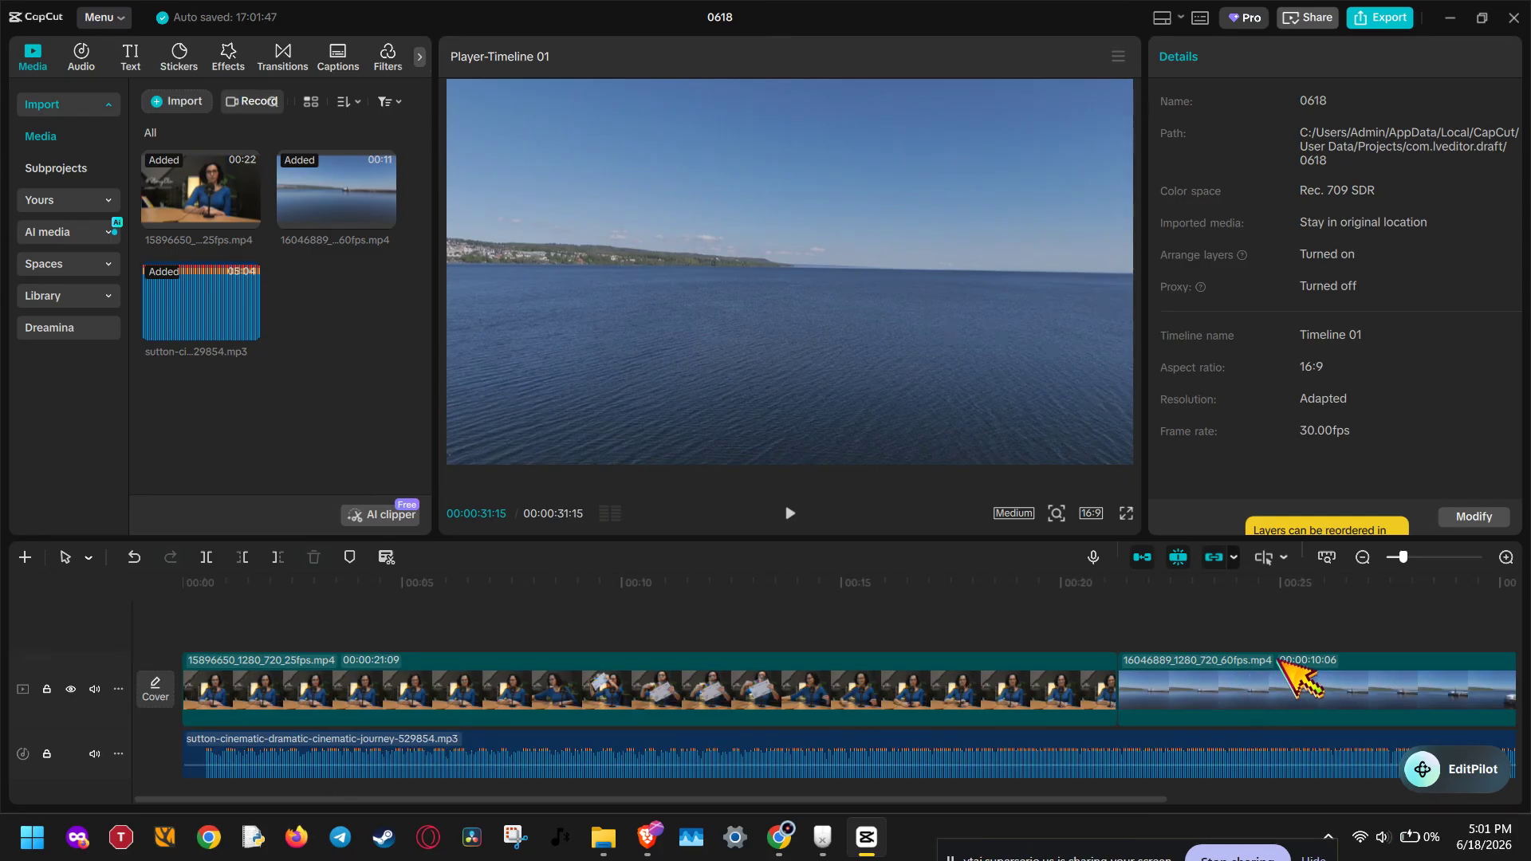
scroll(1276, 709, right, 5)
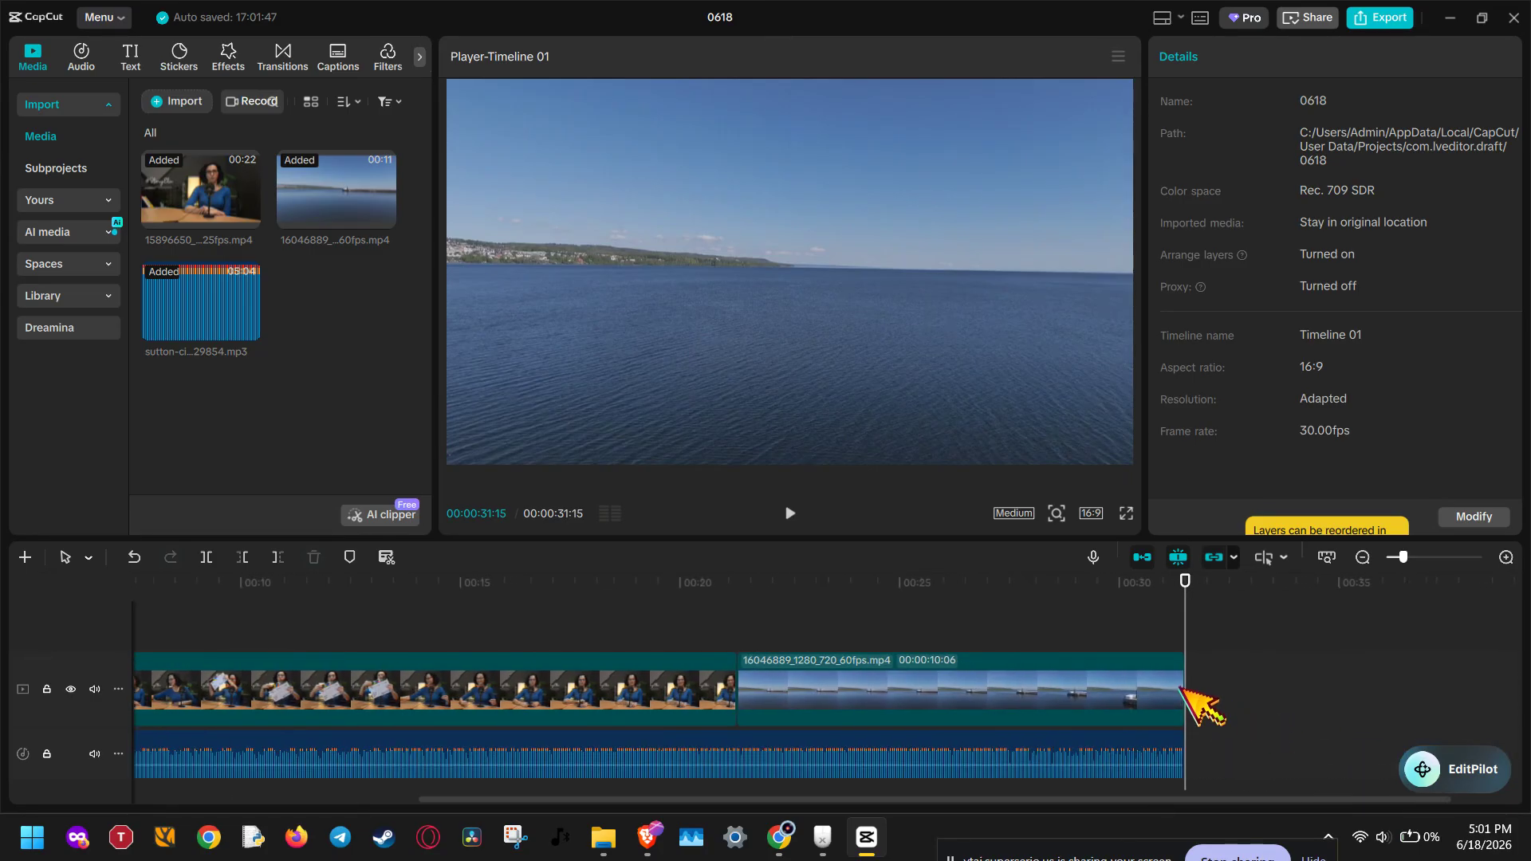
drag(1181, 679, 1212, 696)
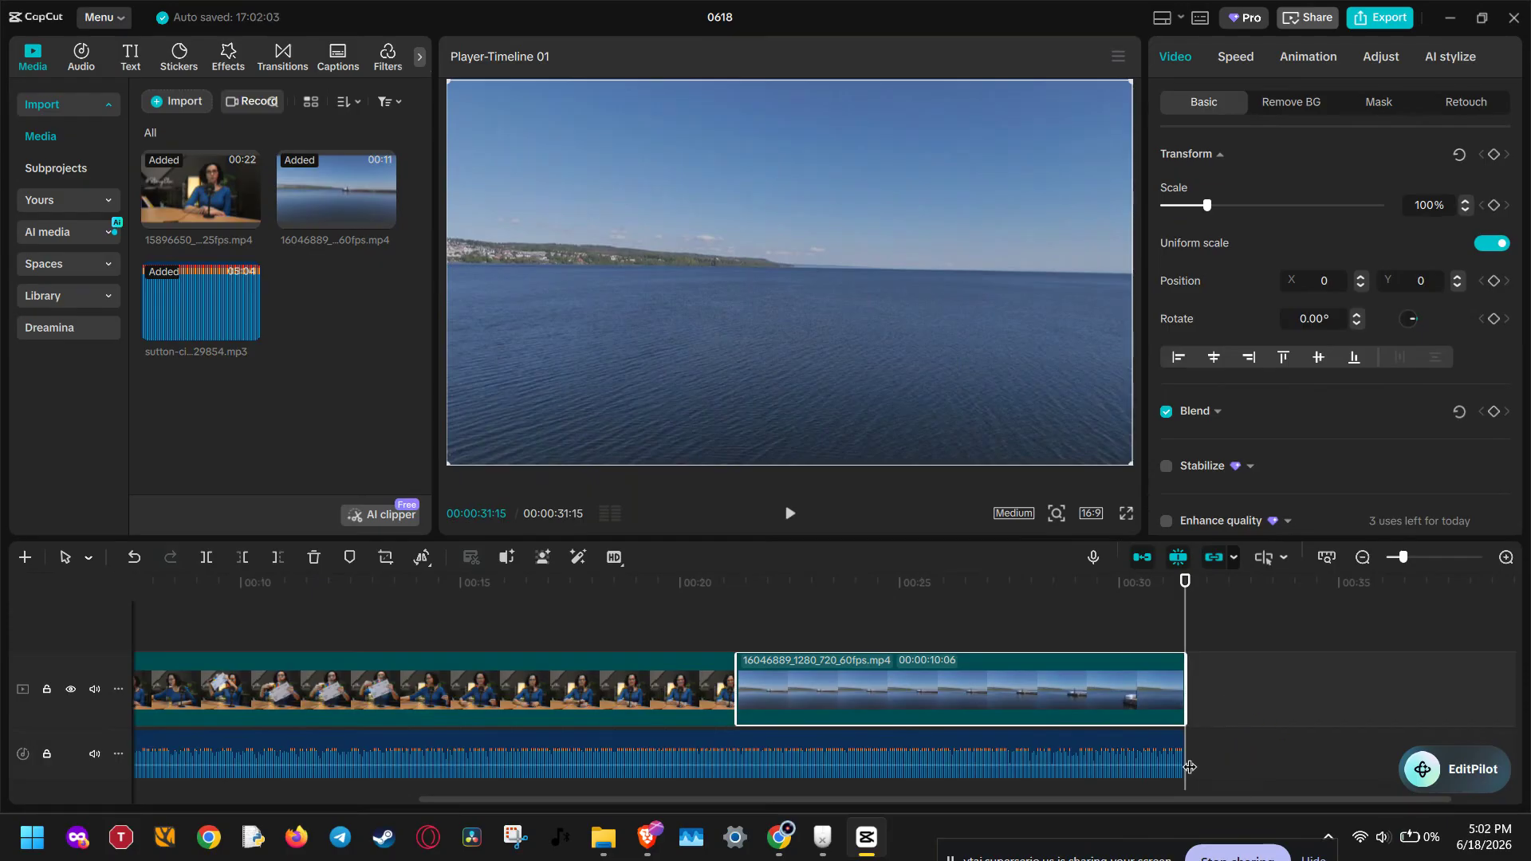
mouse_move(1185, 758)
mouse_down()
mouse_move(882, 764)
mouse_move(1192, 777)
mouse_up()
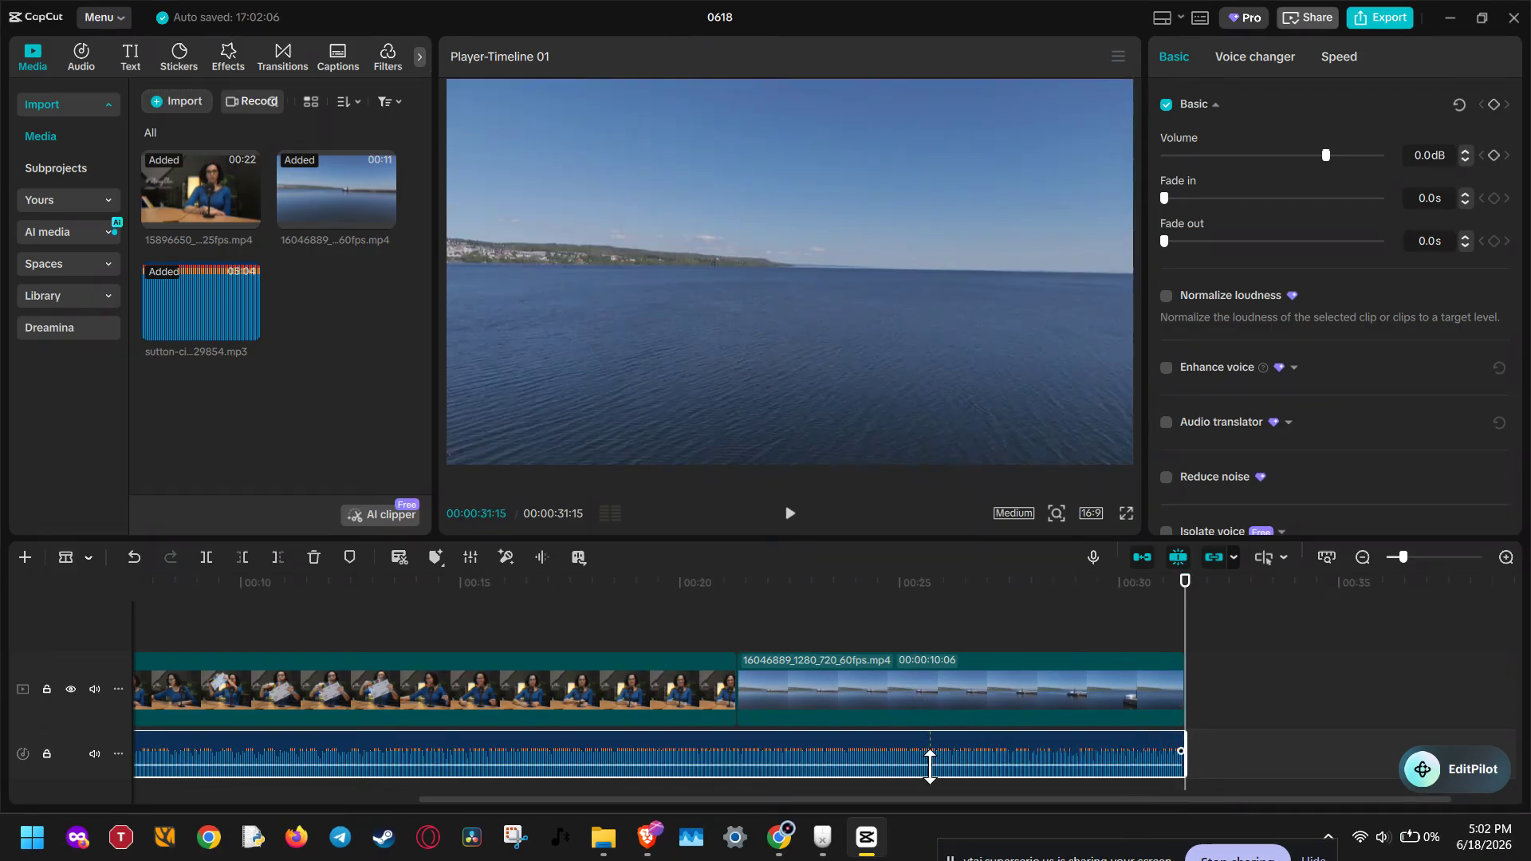
Split the music track beneath the lake clip at about 26 s and 28.5 s.
click(957, 758)
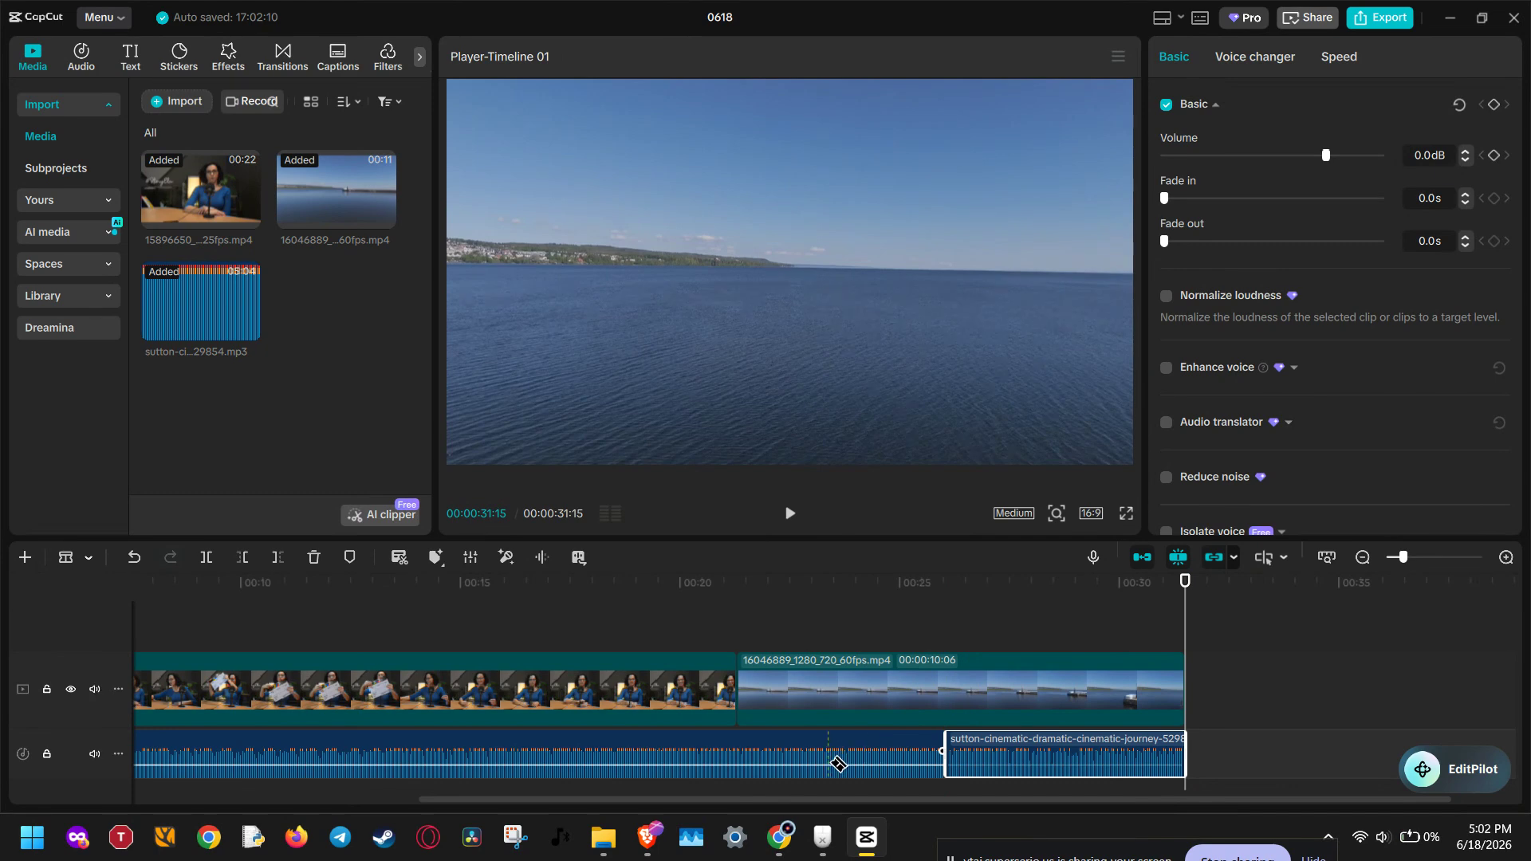
click(1073, 756)
key(a)
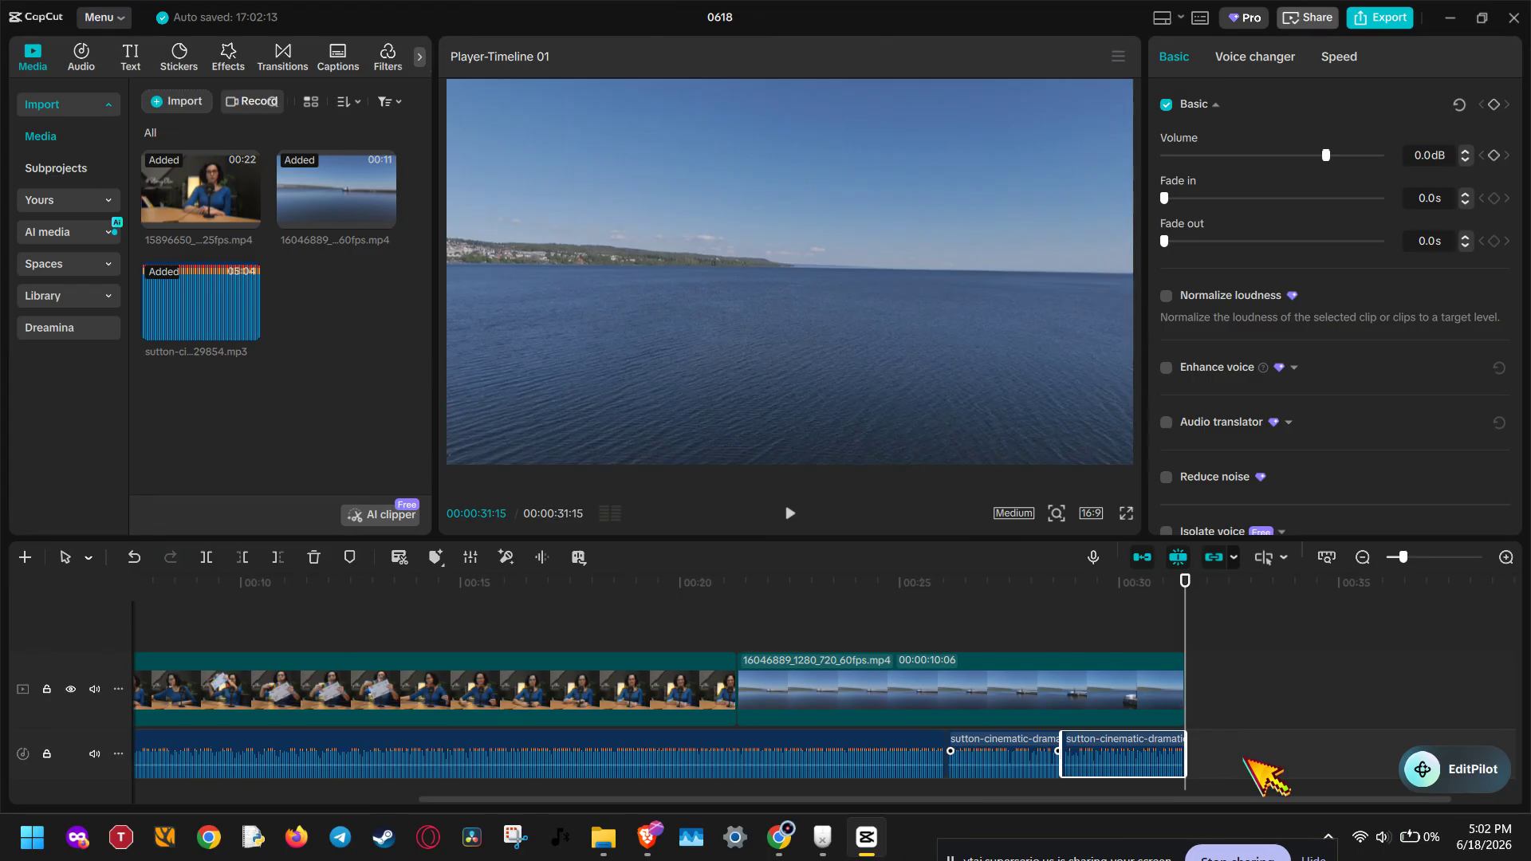
mouse_move(1120, 759)
mouse_down()
mouse_move(1189, 759)
mouse_move(1114, 758)
mouse_up()
mouse_move(1005, 752)
mouse_down()
mouse_move(1045, 751)
mouse_move(1003, 751)
mouse_up()
Undo the splits made in the music track beneath the lake clip.
key(ctrl+z)
key(ctrl+z)
key(ctrl+z)
key(ctrl+z)
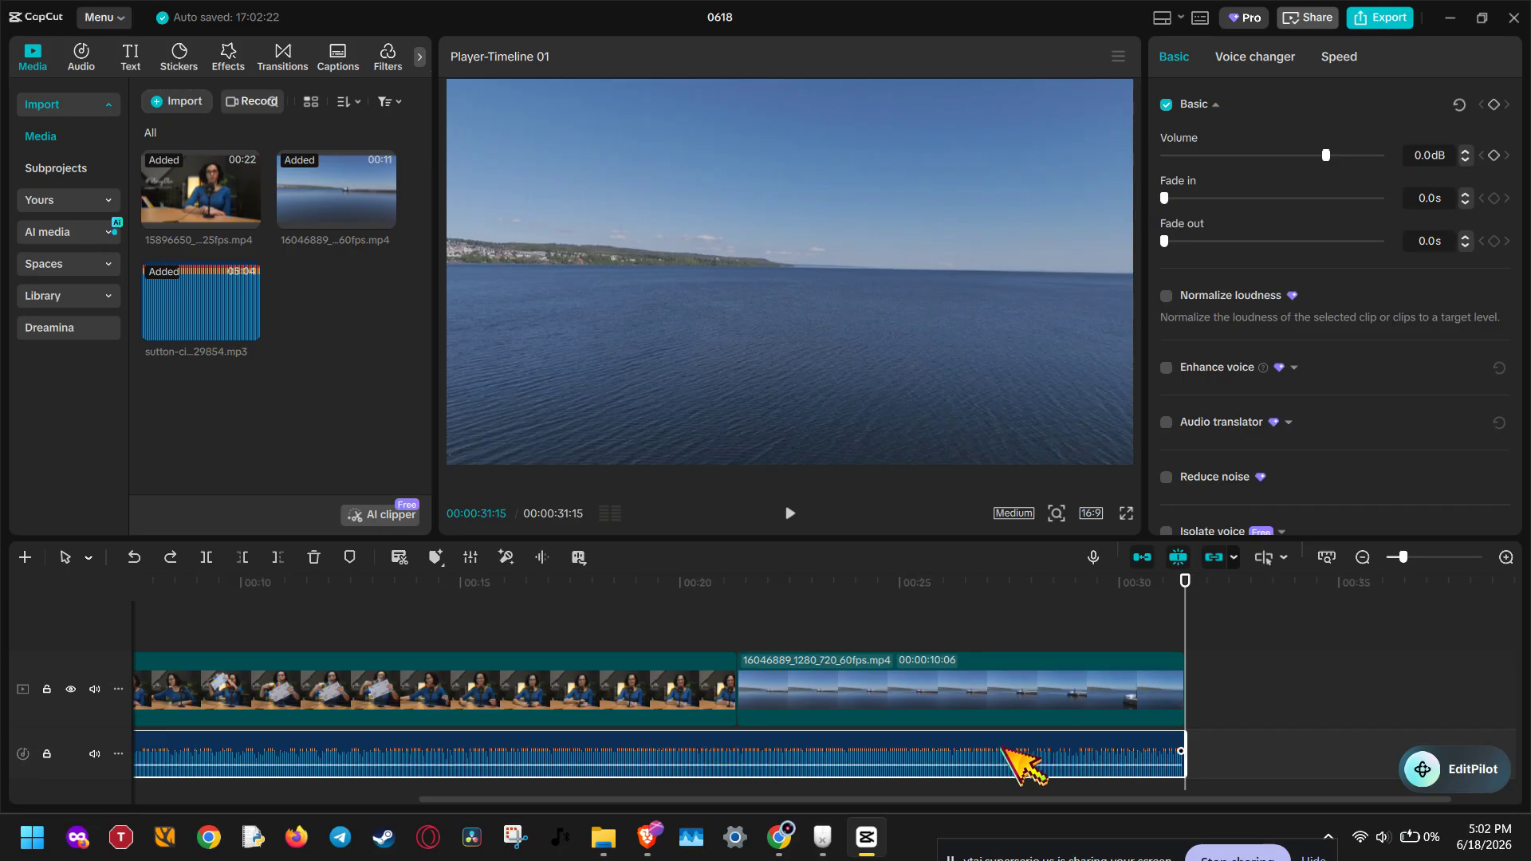
Select the first video clip, move the playhead to 00:00:15:11 and review the clip's basic video settings.
click(607, 680)
scroll(810, 701, left, 5)
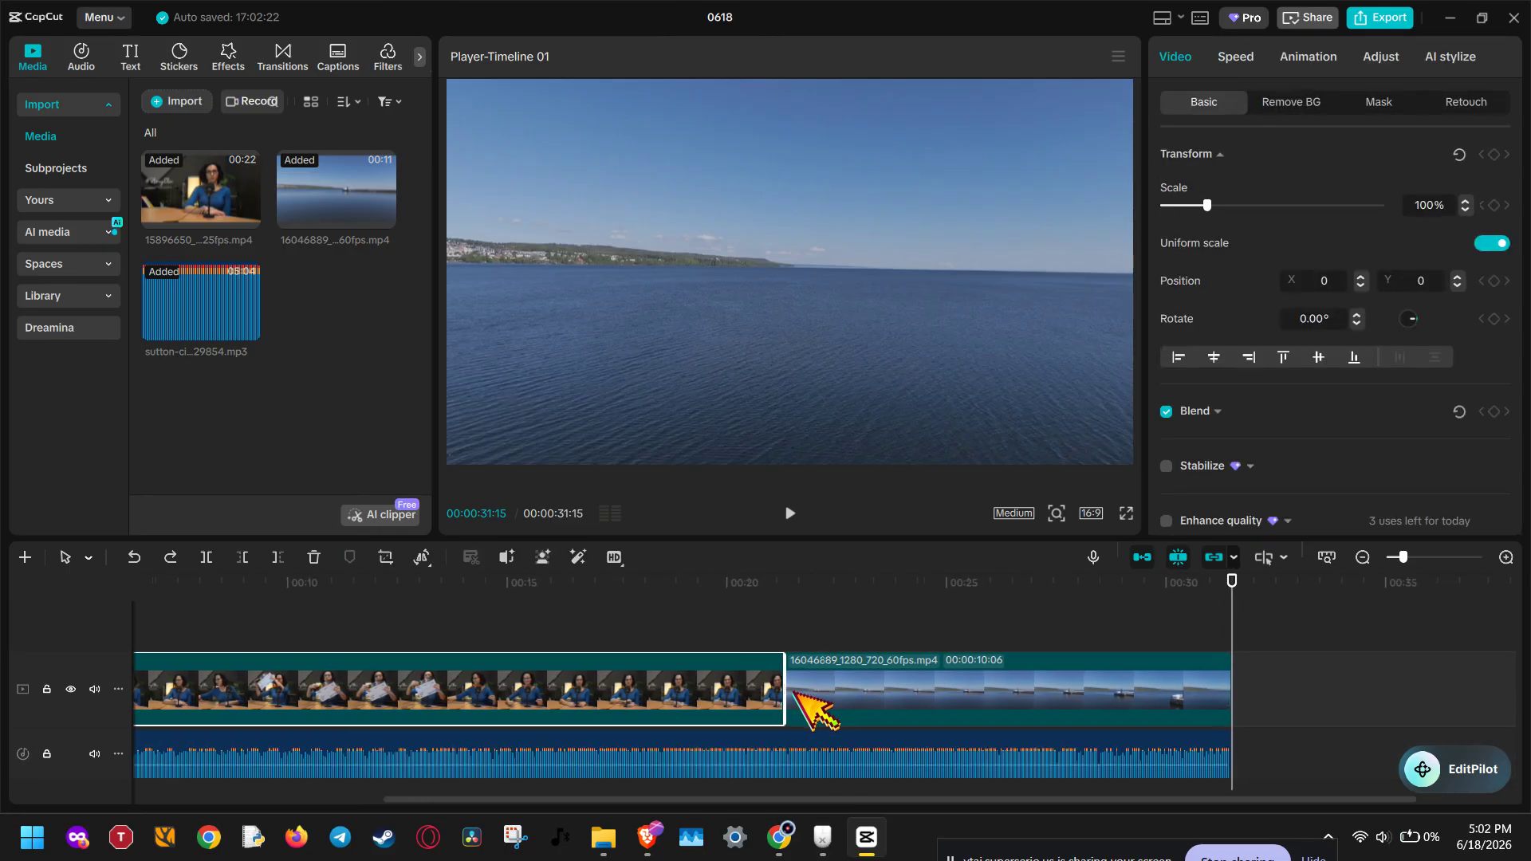
click(723, 586)
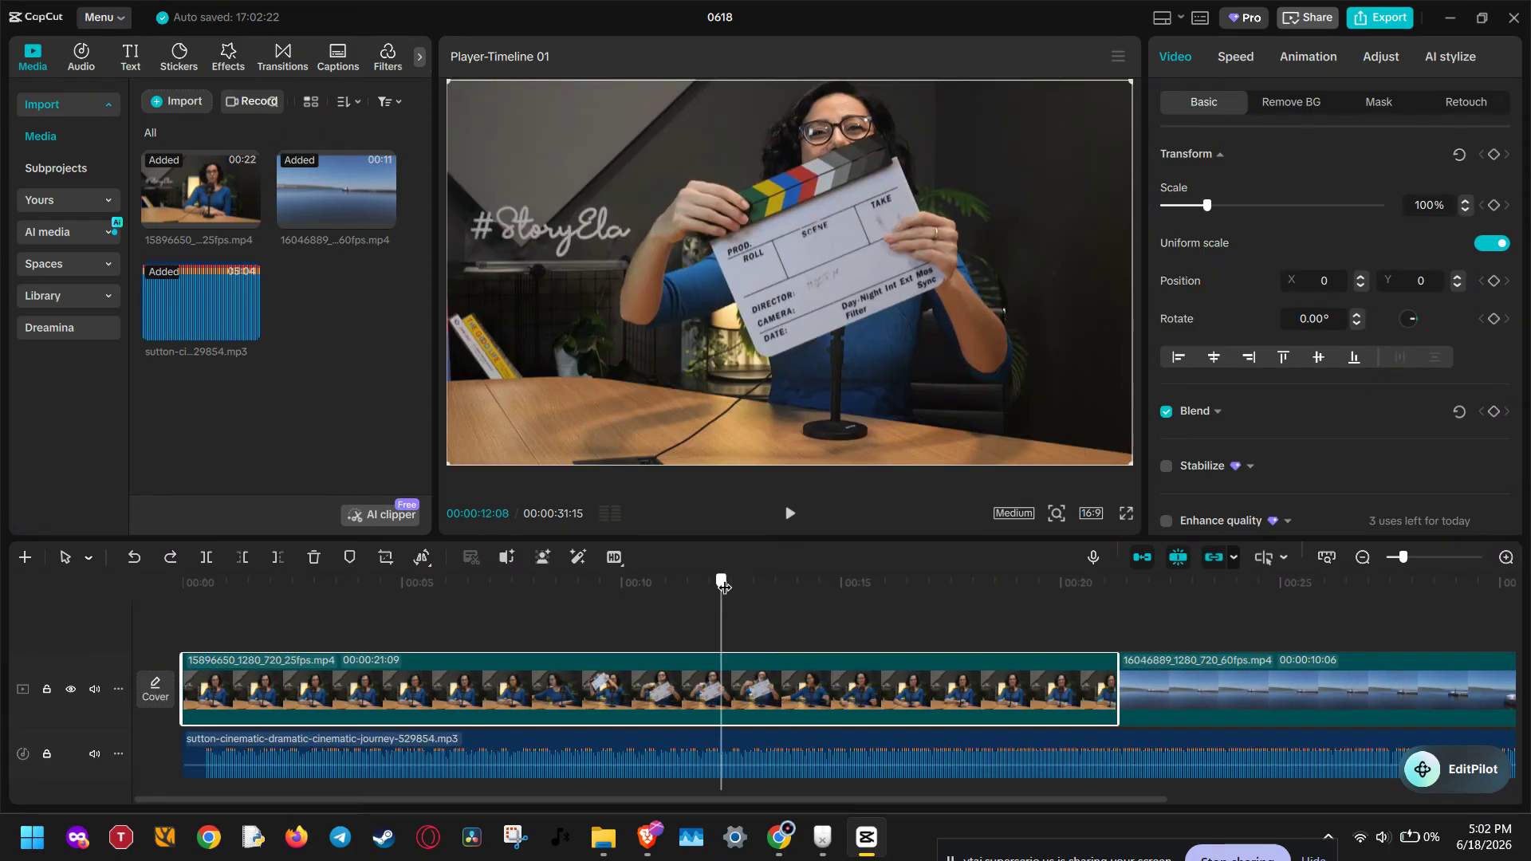
drag(722, 586, 858, 592)
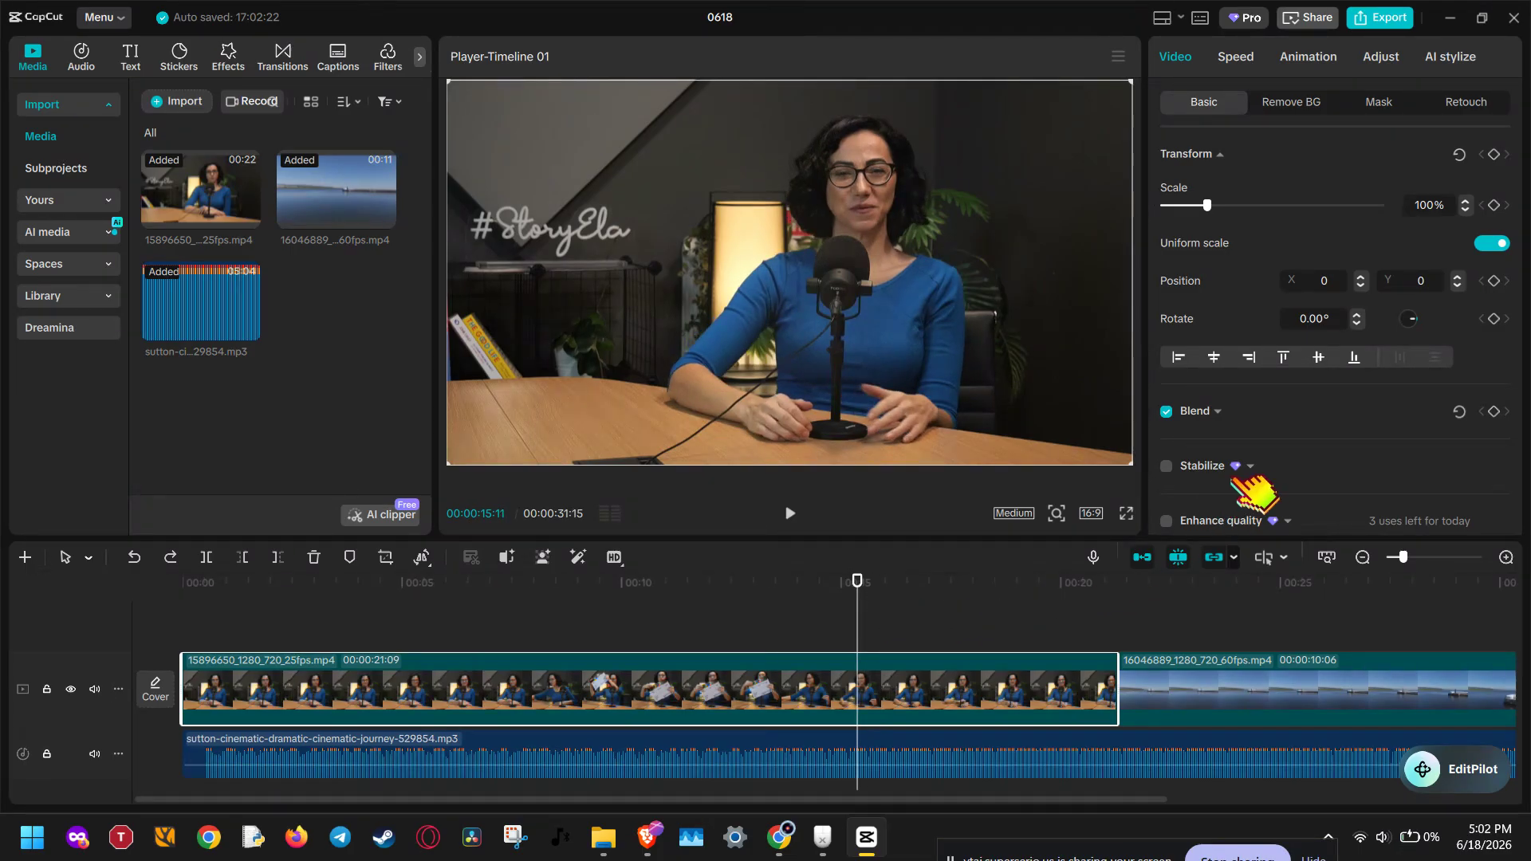
scroll(1308, 483, down, 4)
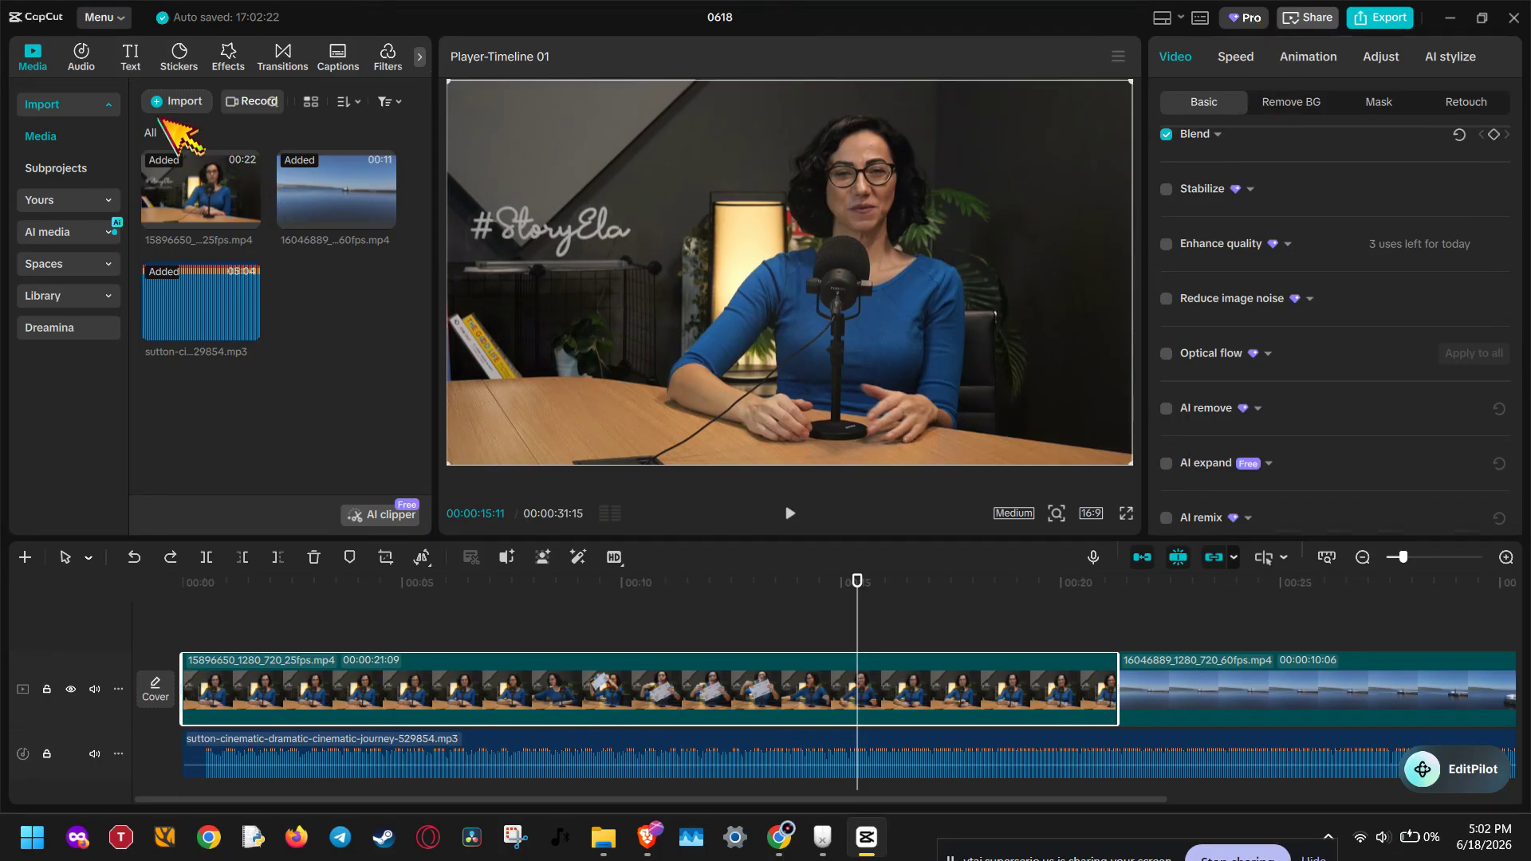
Add a default text clip above the first video clip, starting at about 13 s.
click(126, 52)
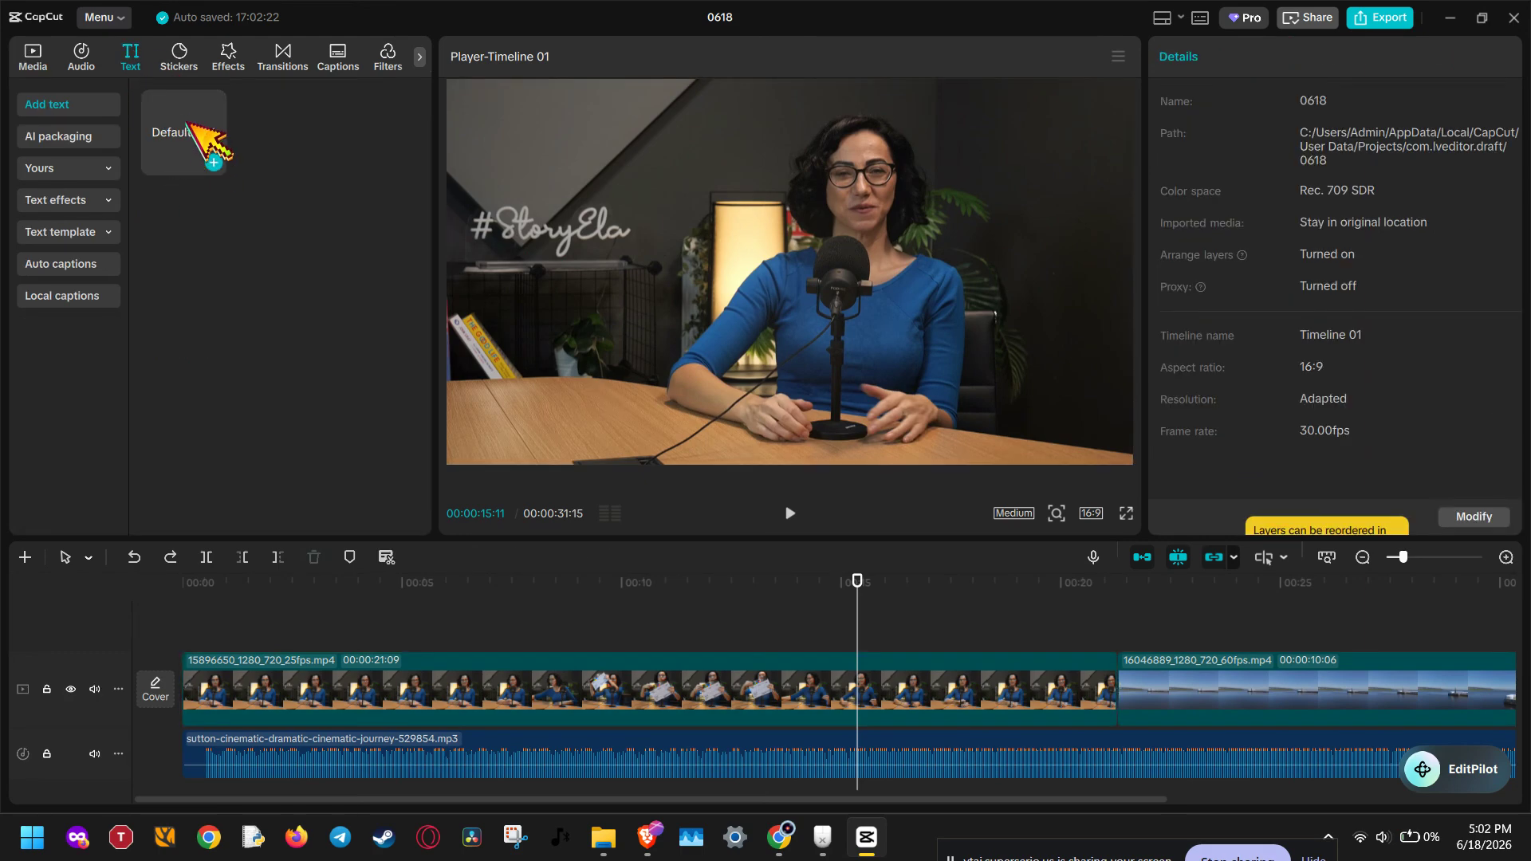
drag(205, 126, 756, 624)
click(809, 661)
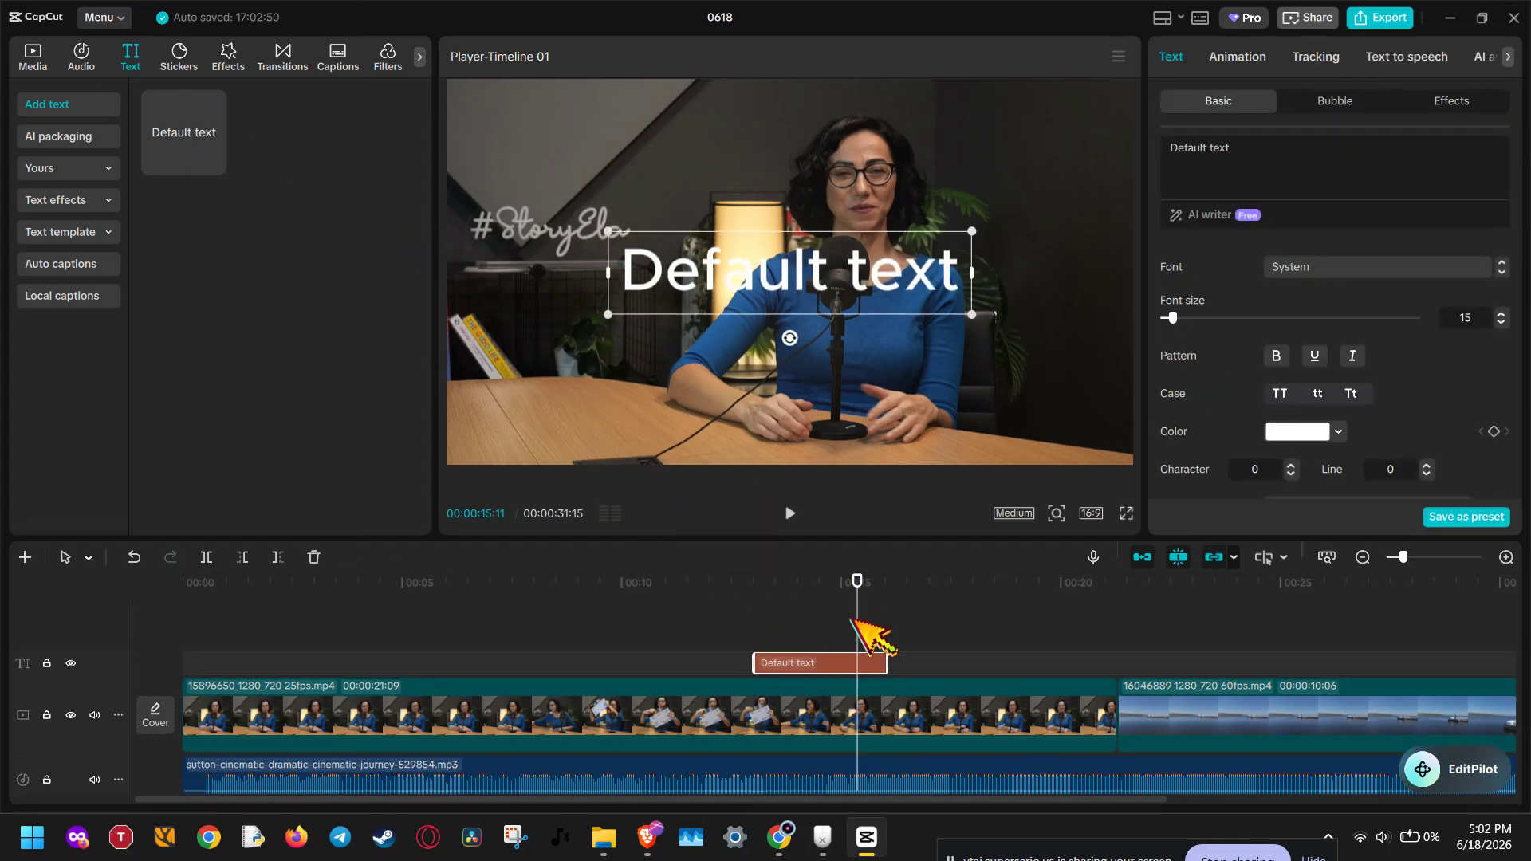
Change the text clip's wording to "Default".
double_click(1192, 148)
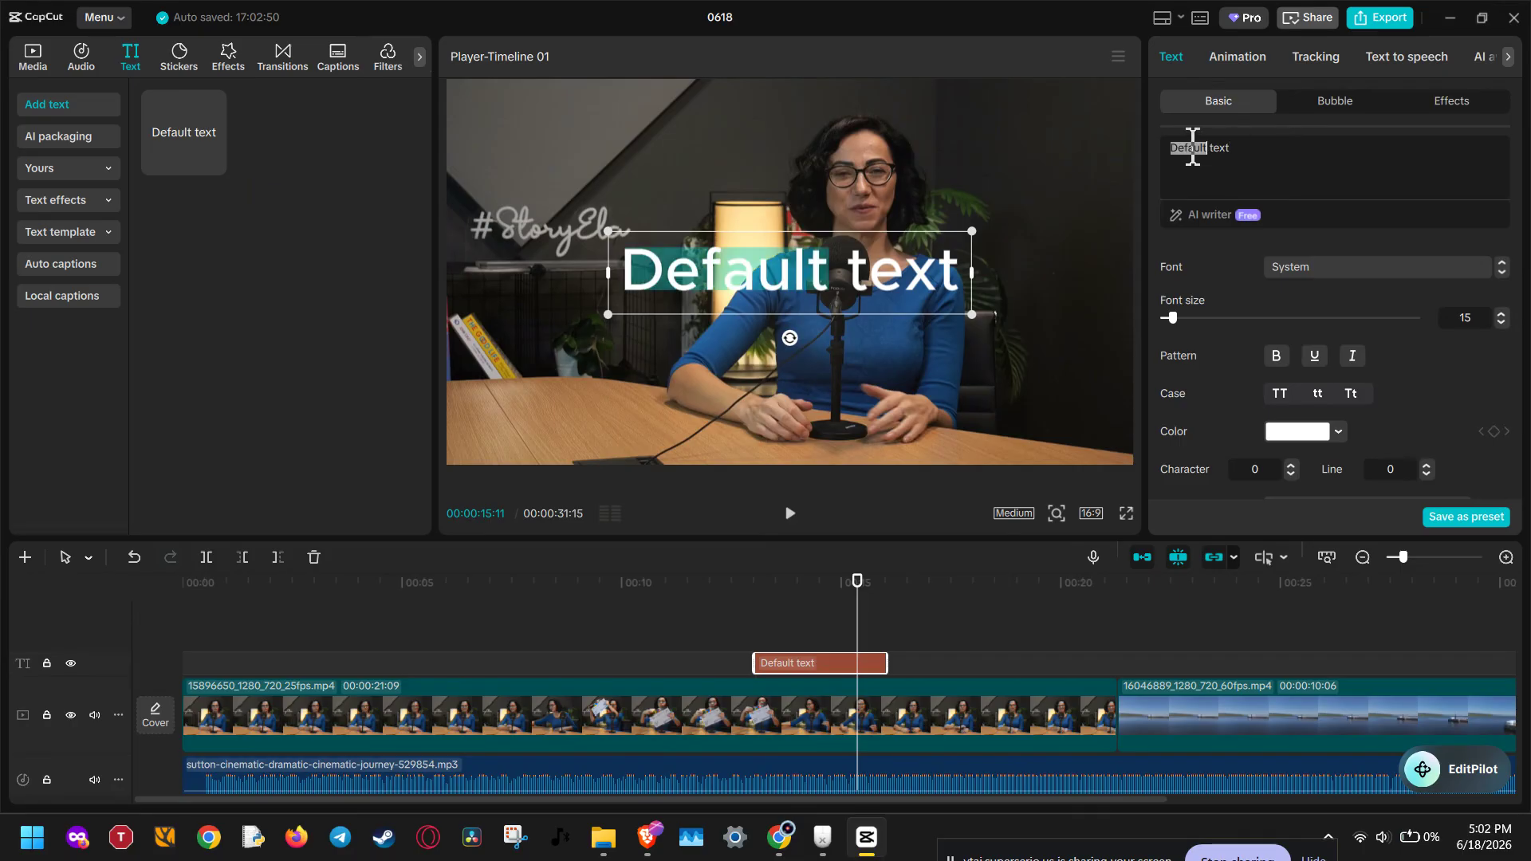
double_click(1223, 148)
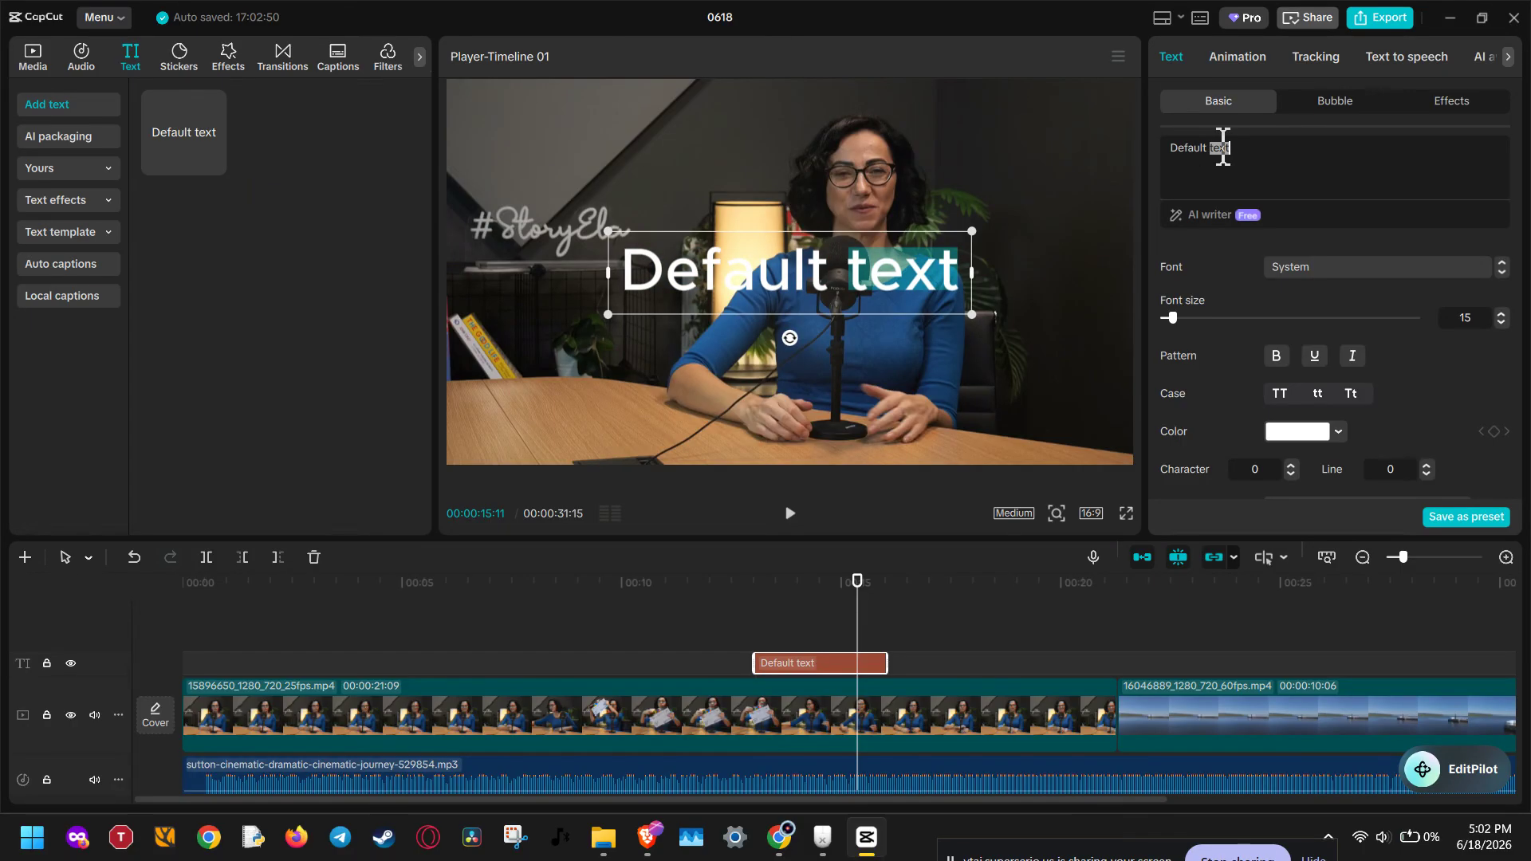
key(BackSpace)
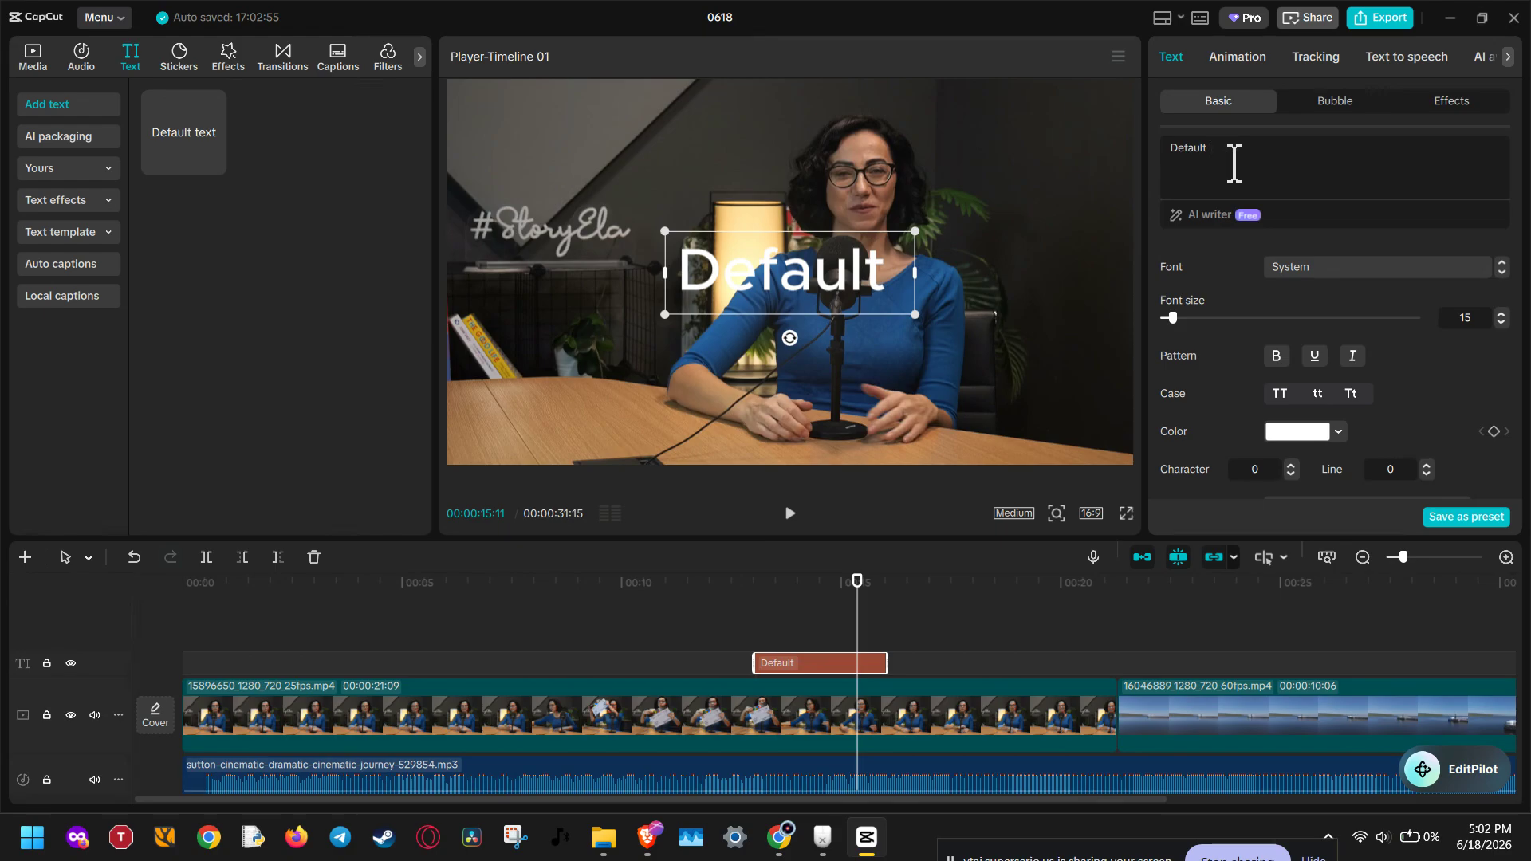
key(BackSpace)
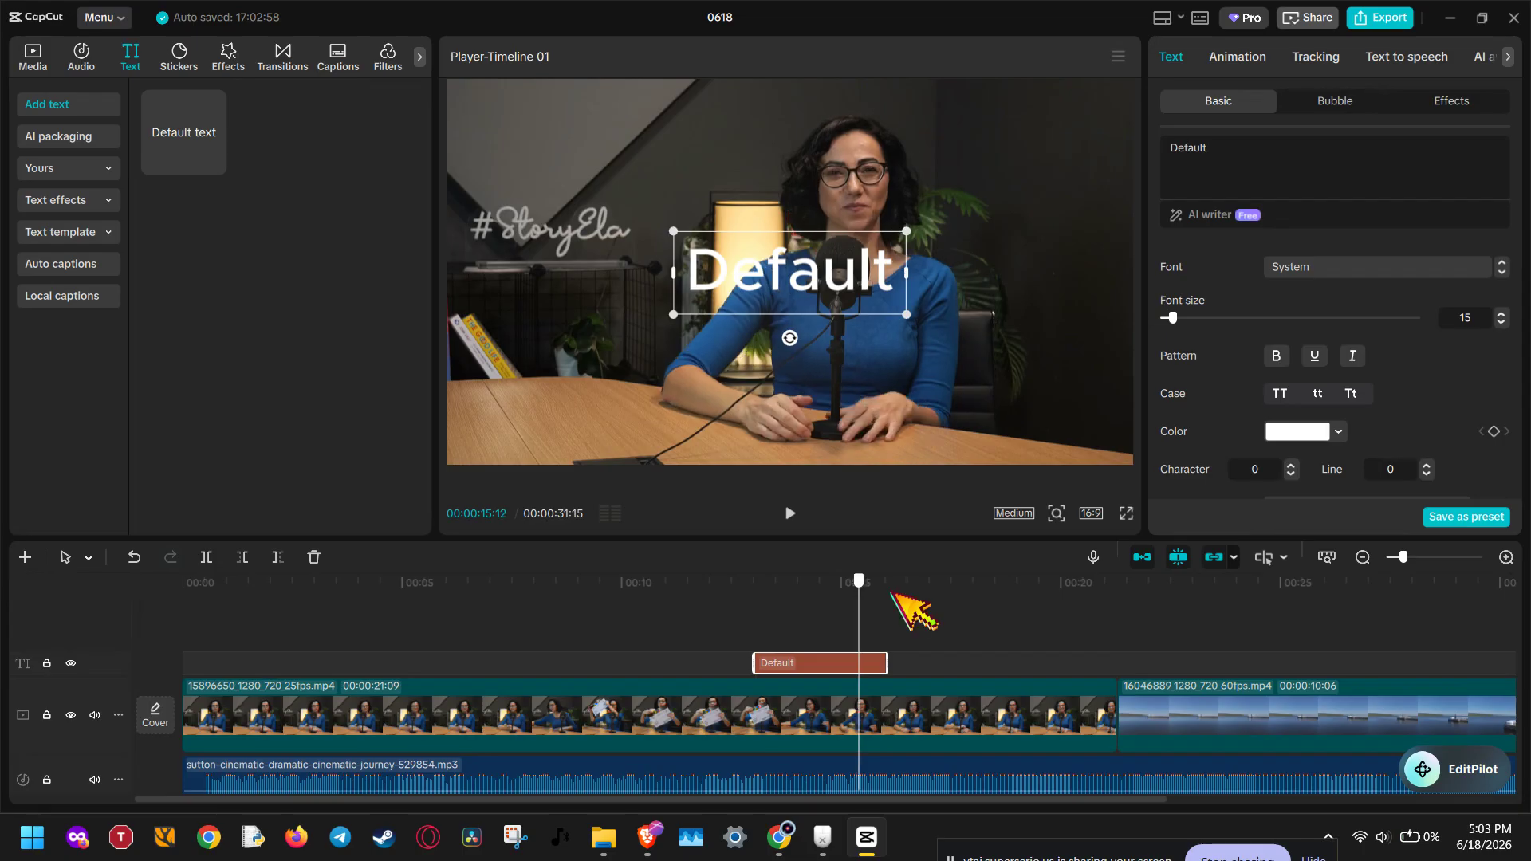
Move the playhead to 00:00:14:26, select the music track and review its basic audio settings.
drag(909, 608, 835, 600)
click(746, 780)
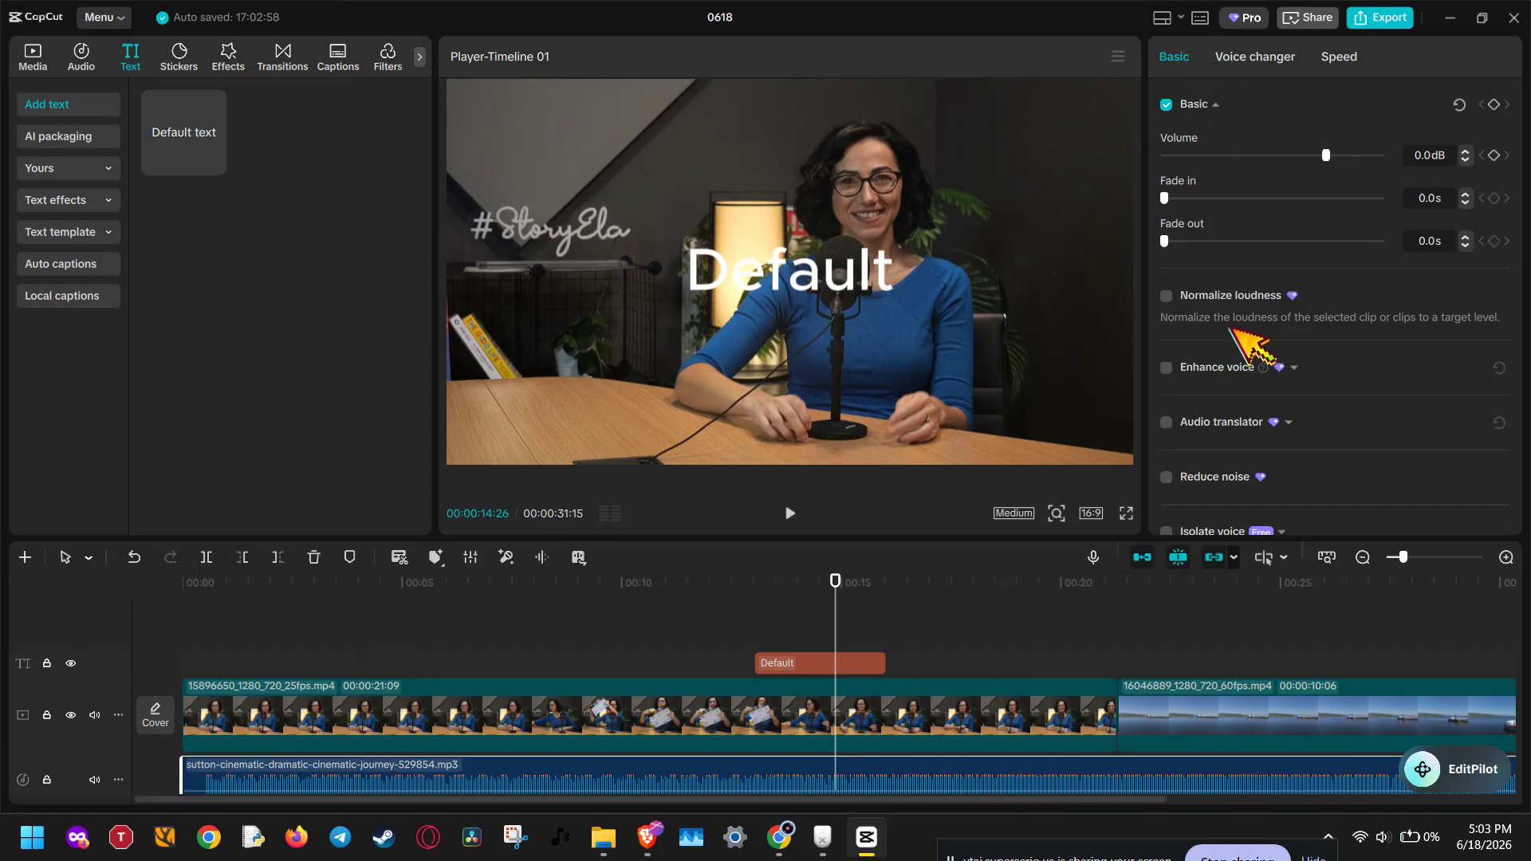
scroll(1230, 329, down, 2)
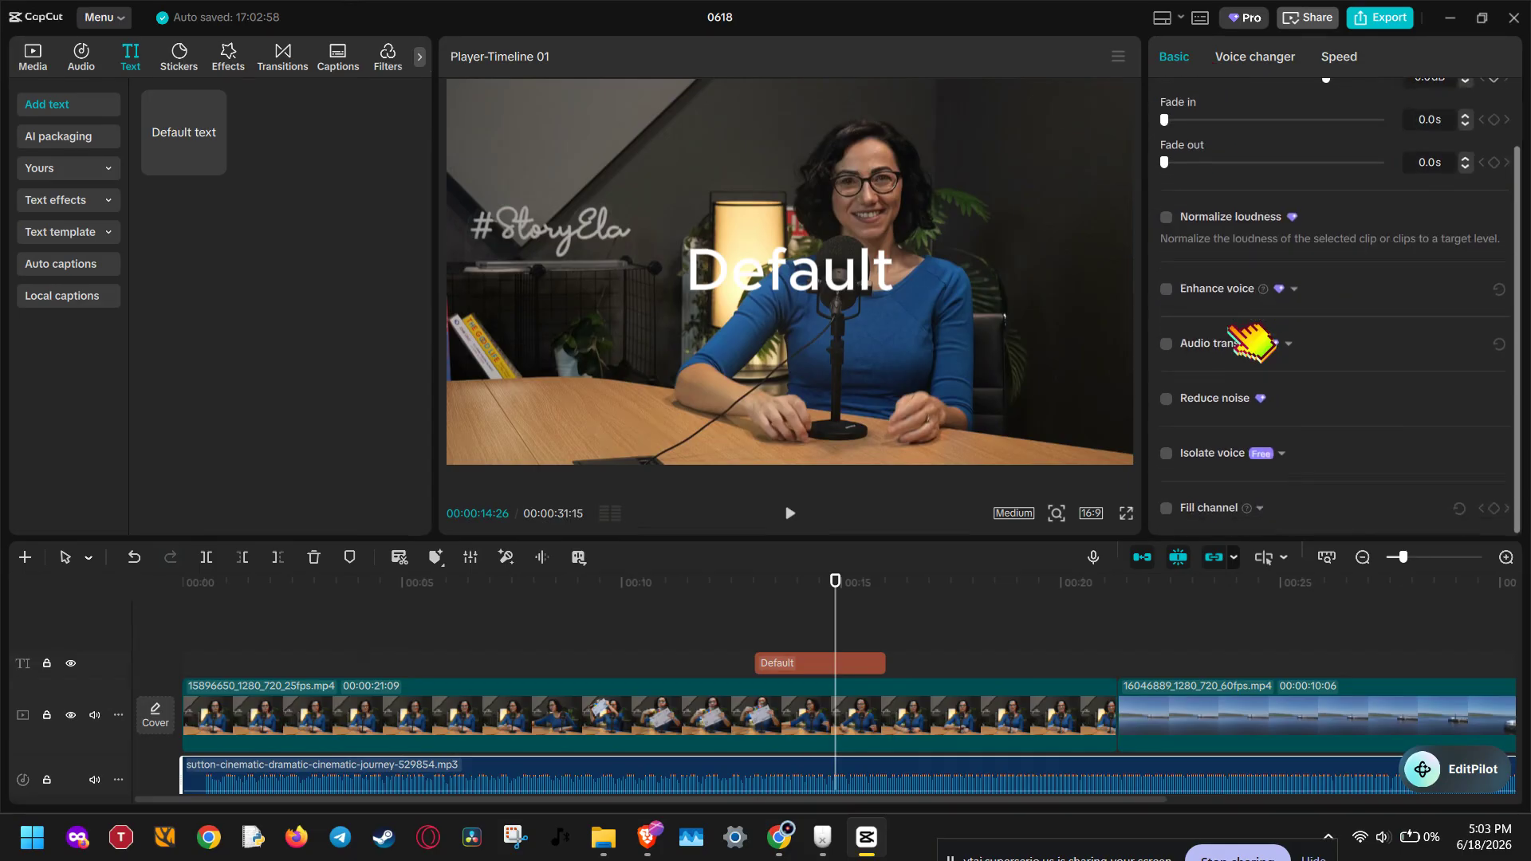
Try the Reduce noise, Isolate voice and Enhance voice options on the music track, switching each back off.
click(1166, 399)
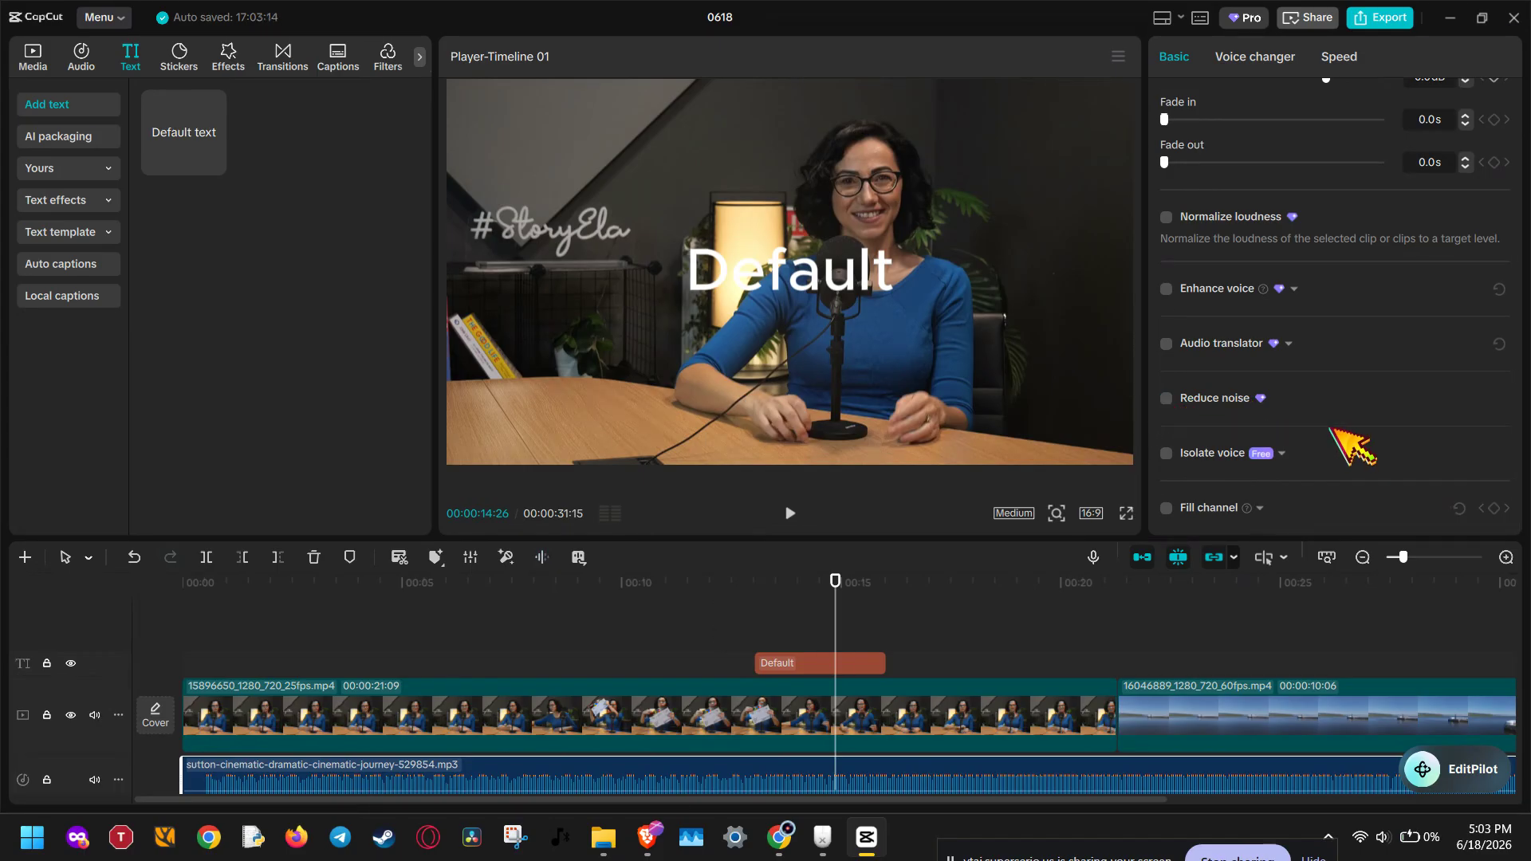
click(1165, 454)
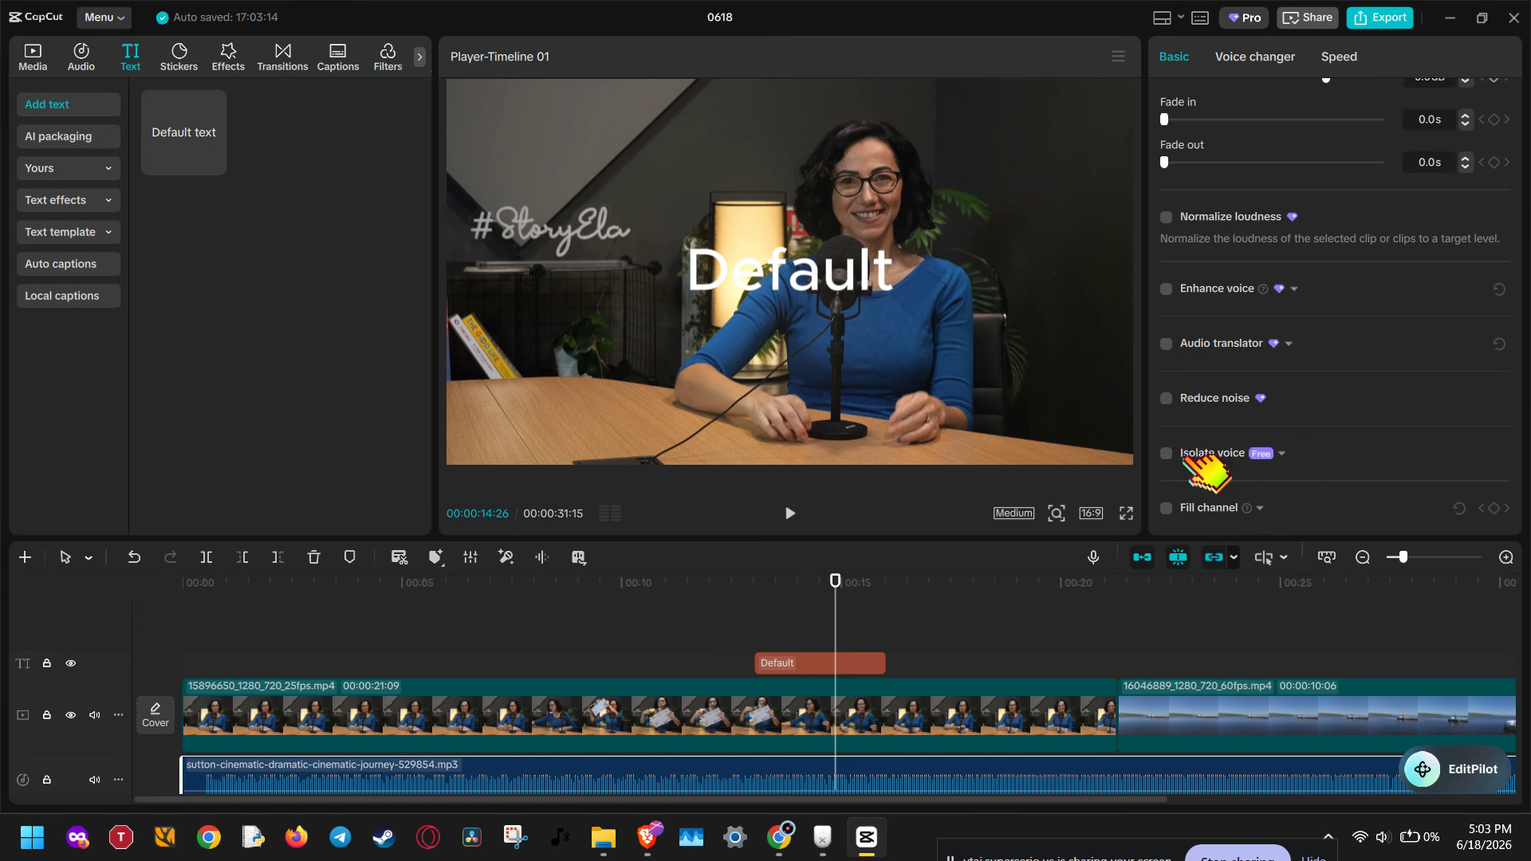
scroll(1285, 453, down, 1)
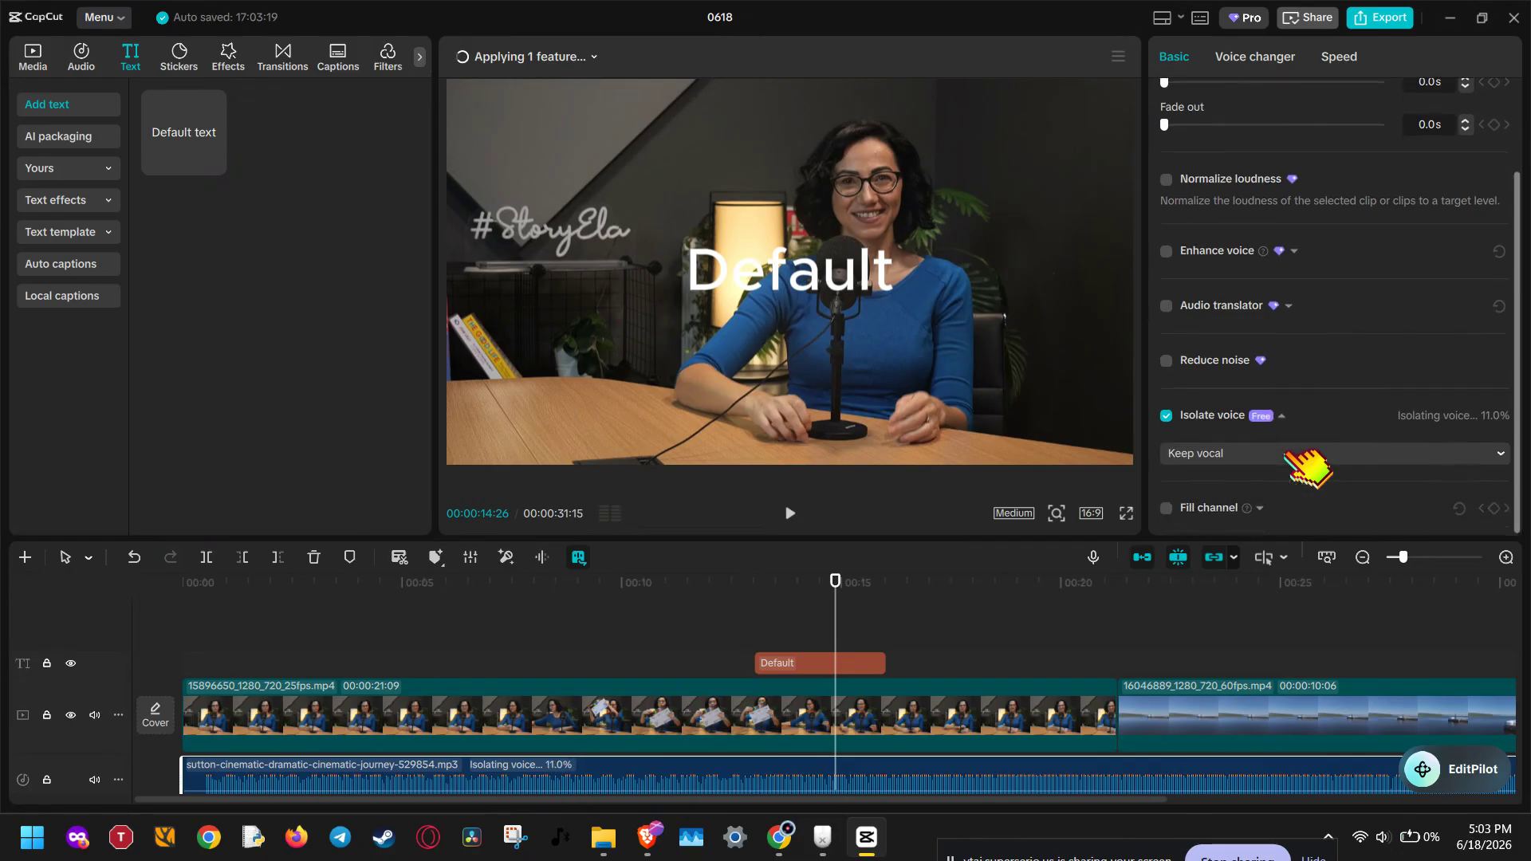
click(1166, 415)
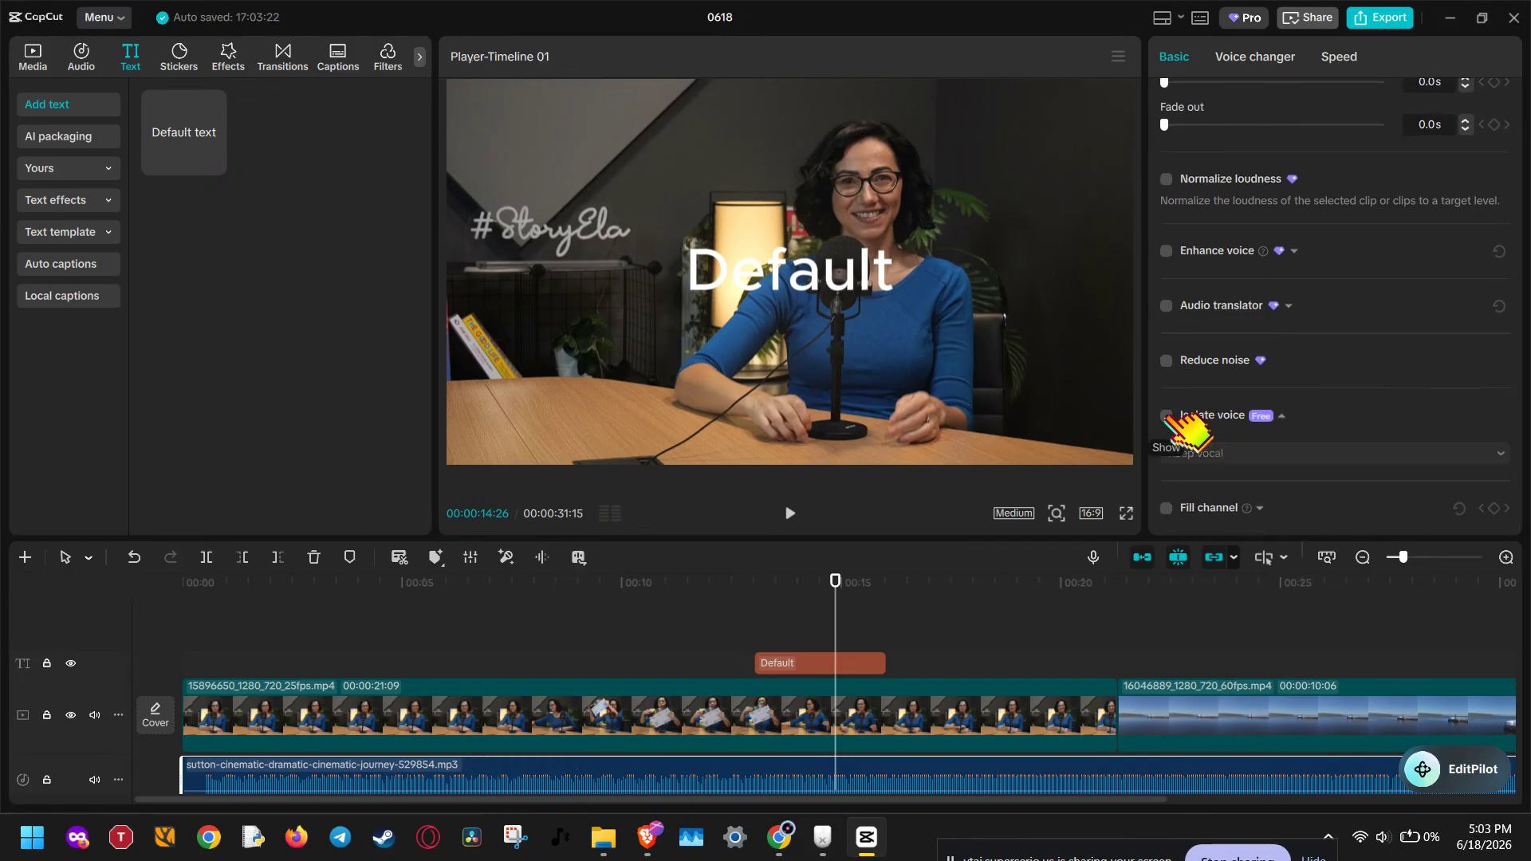
click(1167, 252)
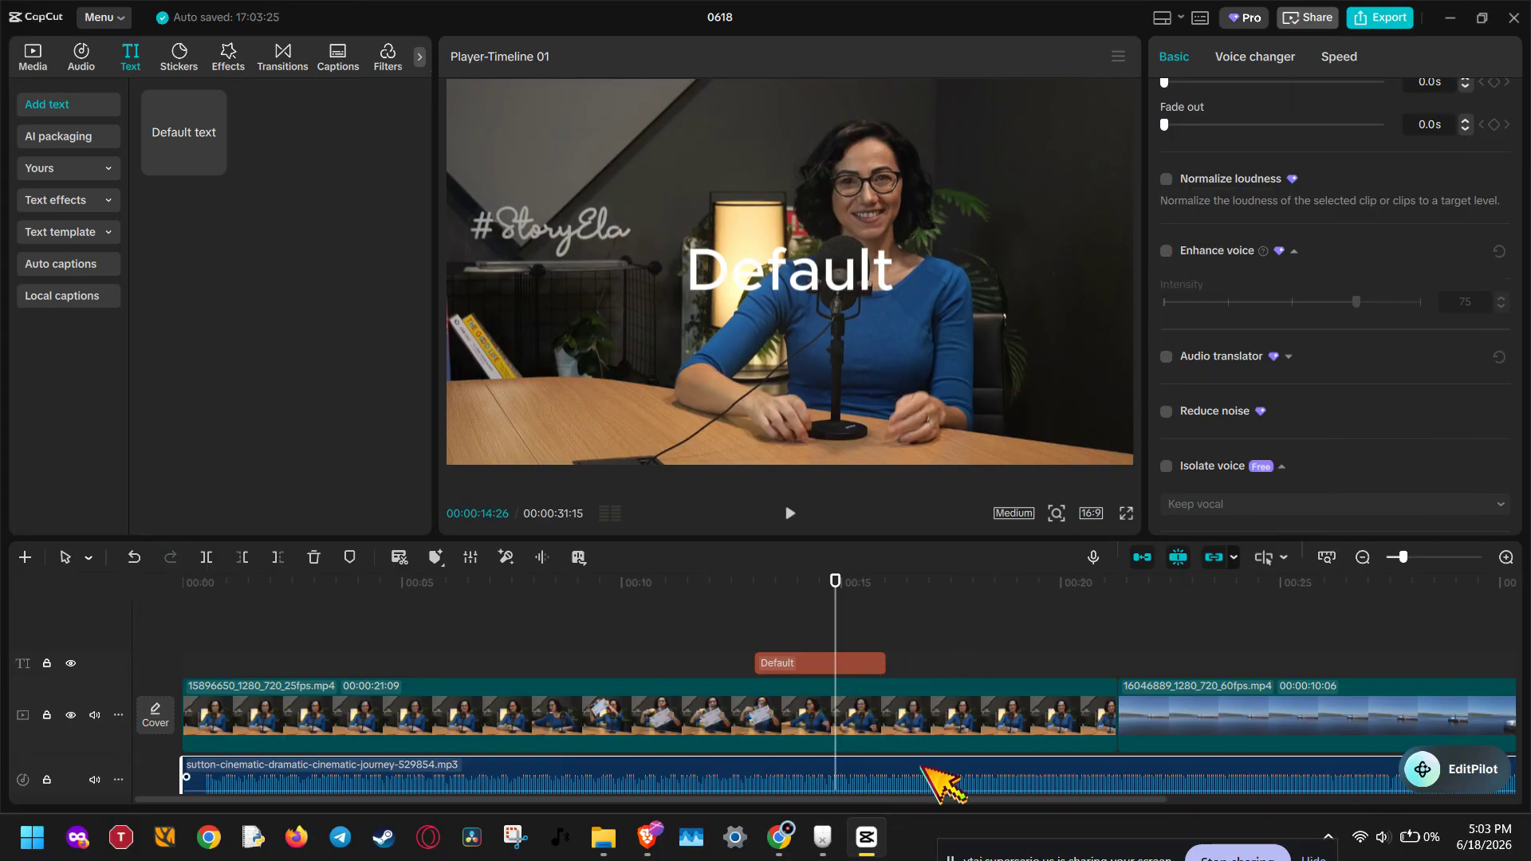
Add the Slide Zoom transition between the two video clips, accepting duplicate frames for it.
click(959, 741)
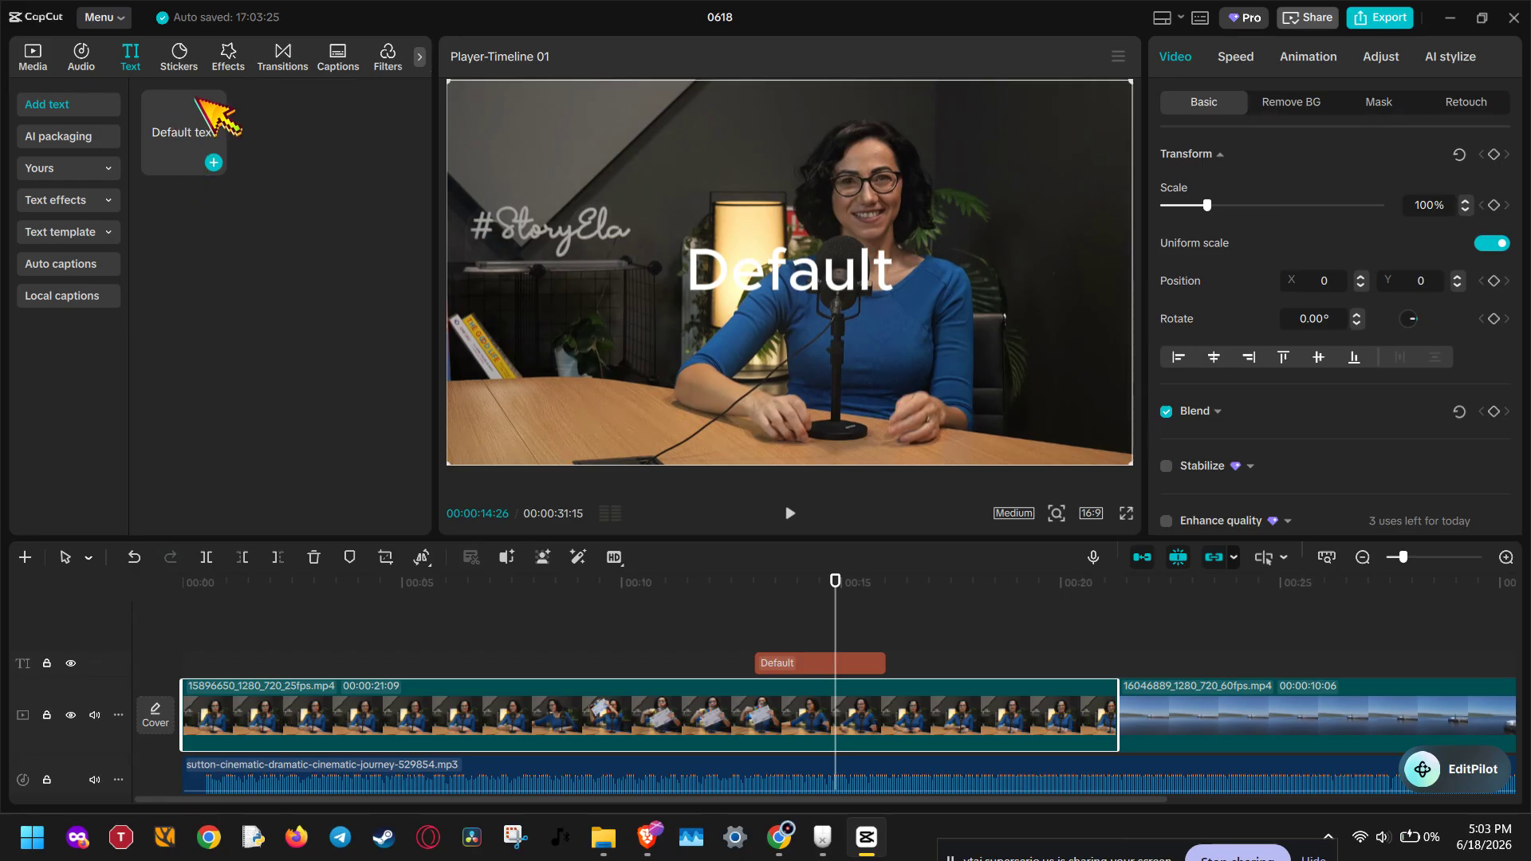
click(295, 57)
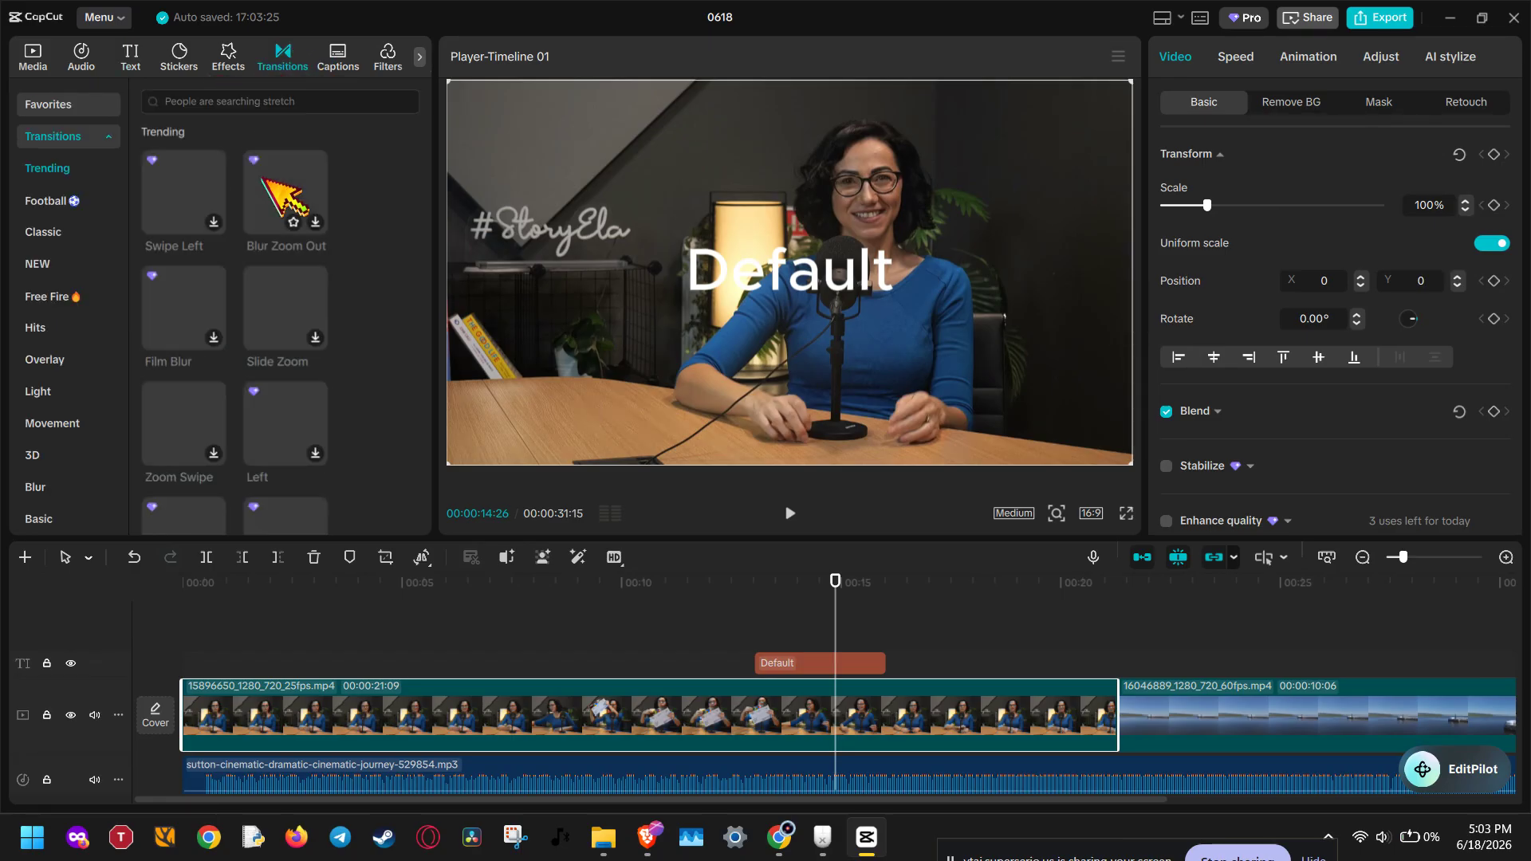
drag(311, 323, 1112, 712)
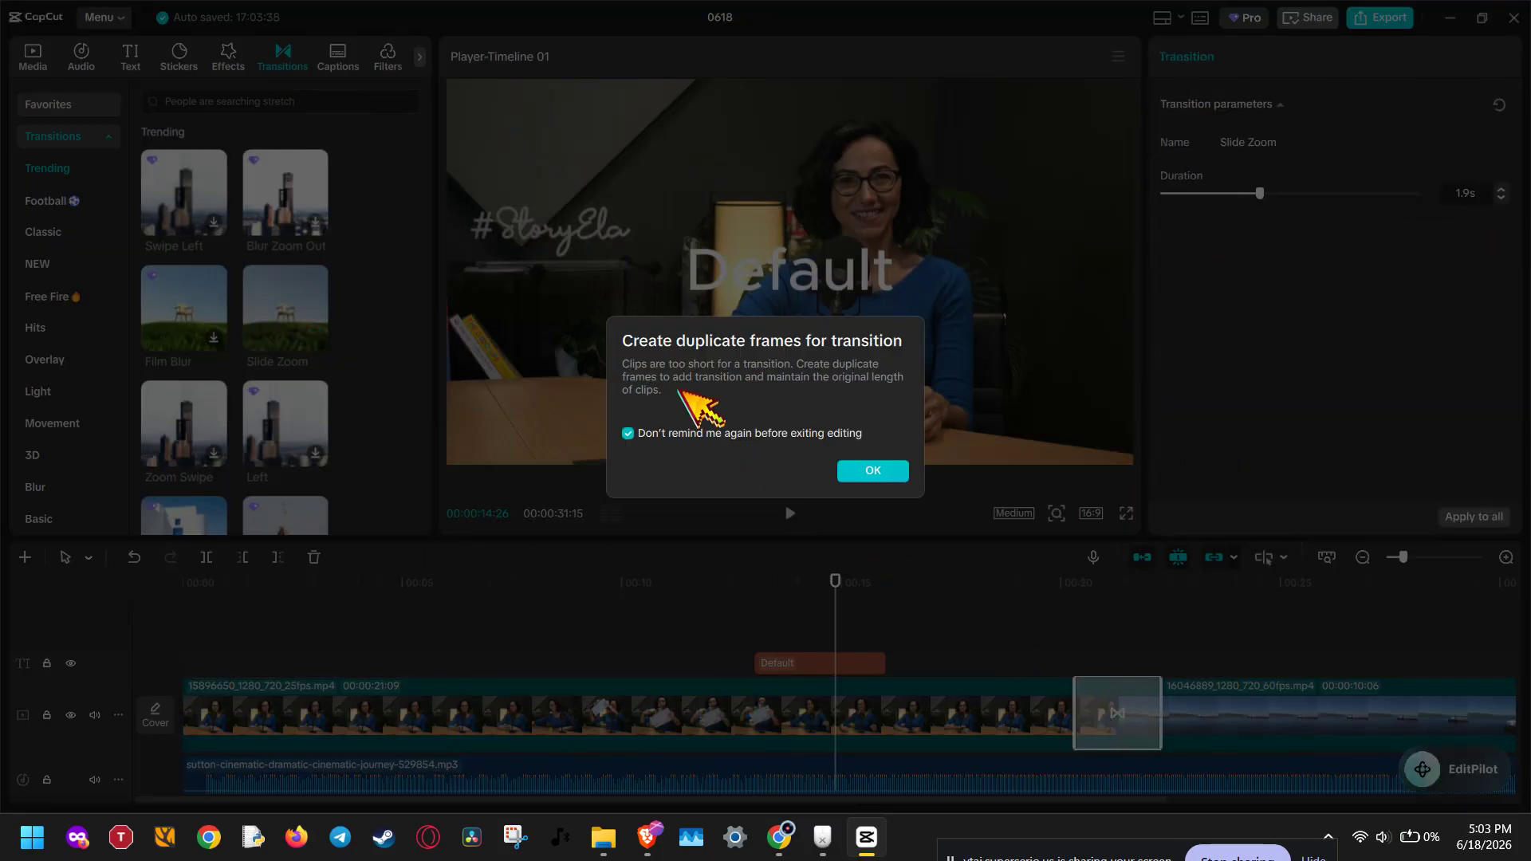
click(894, 475)
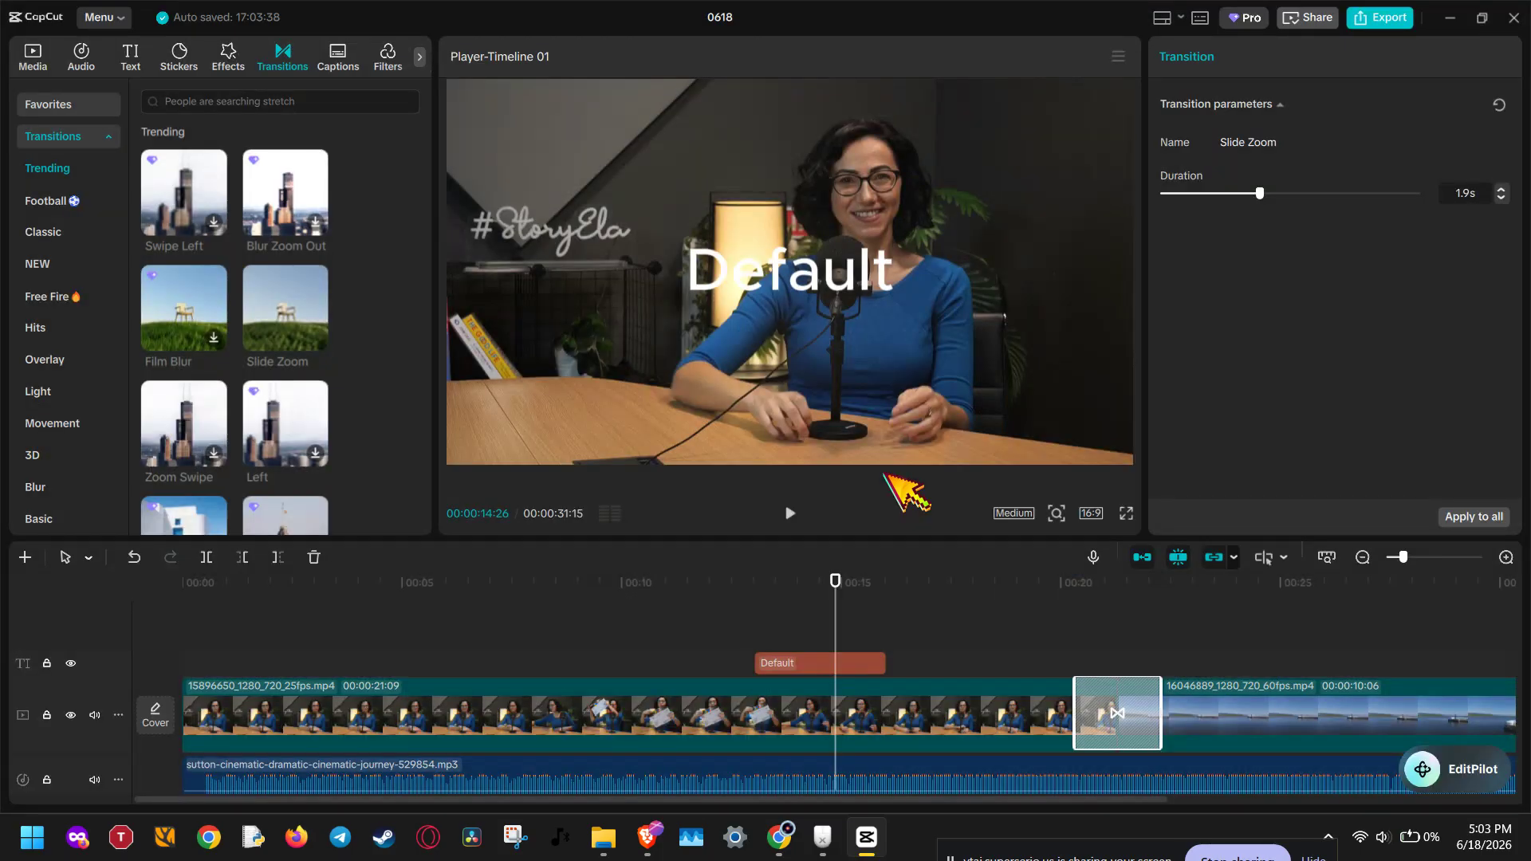
Play the Slide Zoom transition from 00:00:19:22 to preview it, and return the playhead to 00:00:19:23.
click(1019, 599)
click(1049, 600)
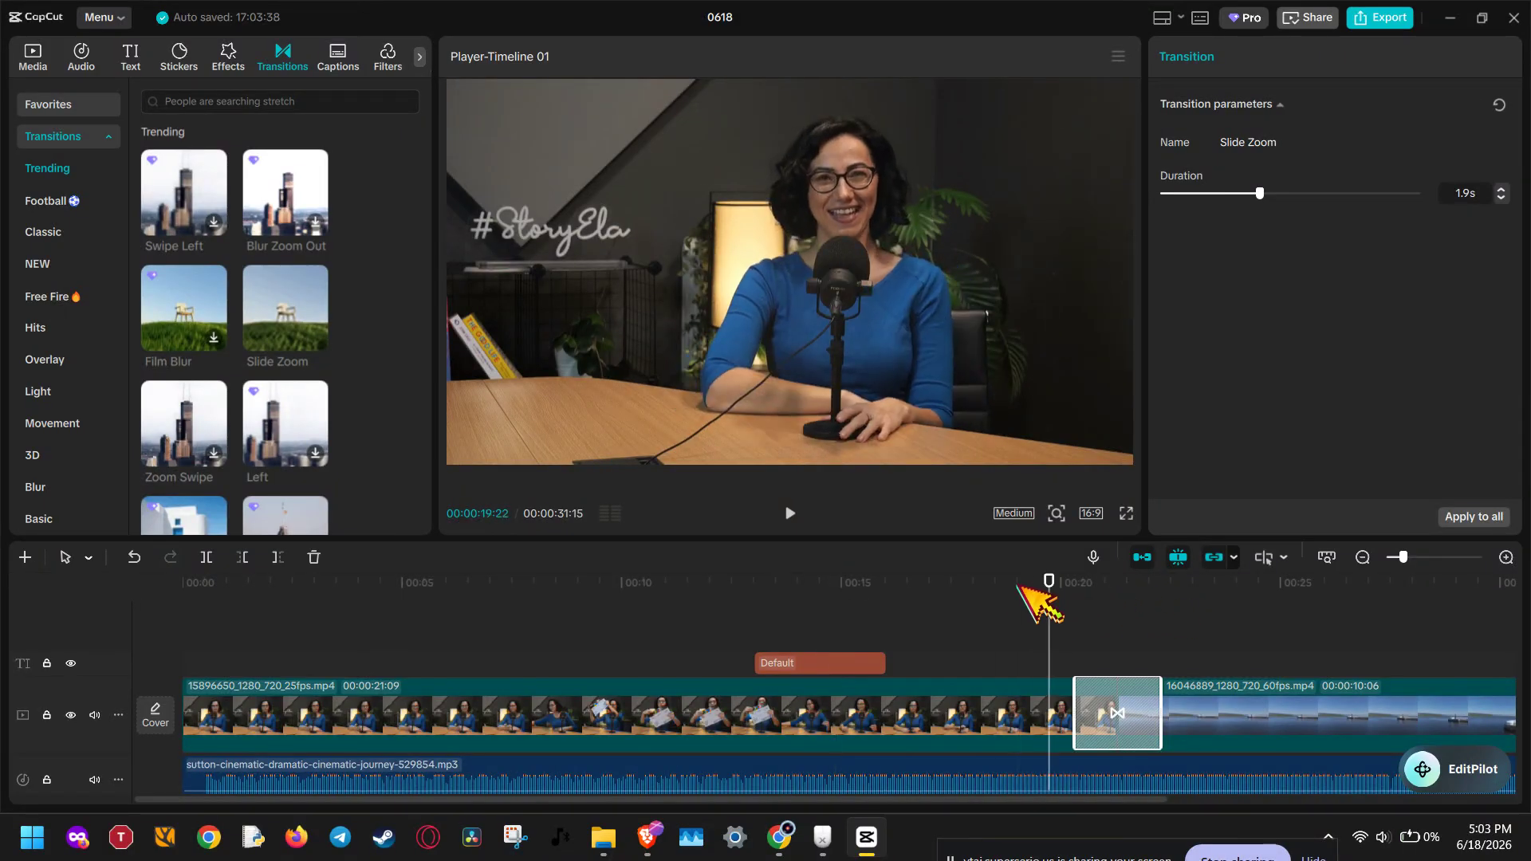
click(789, 513)
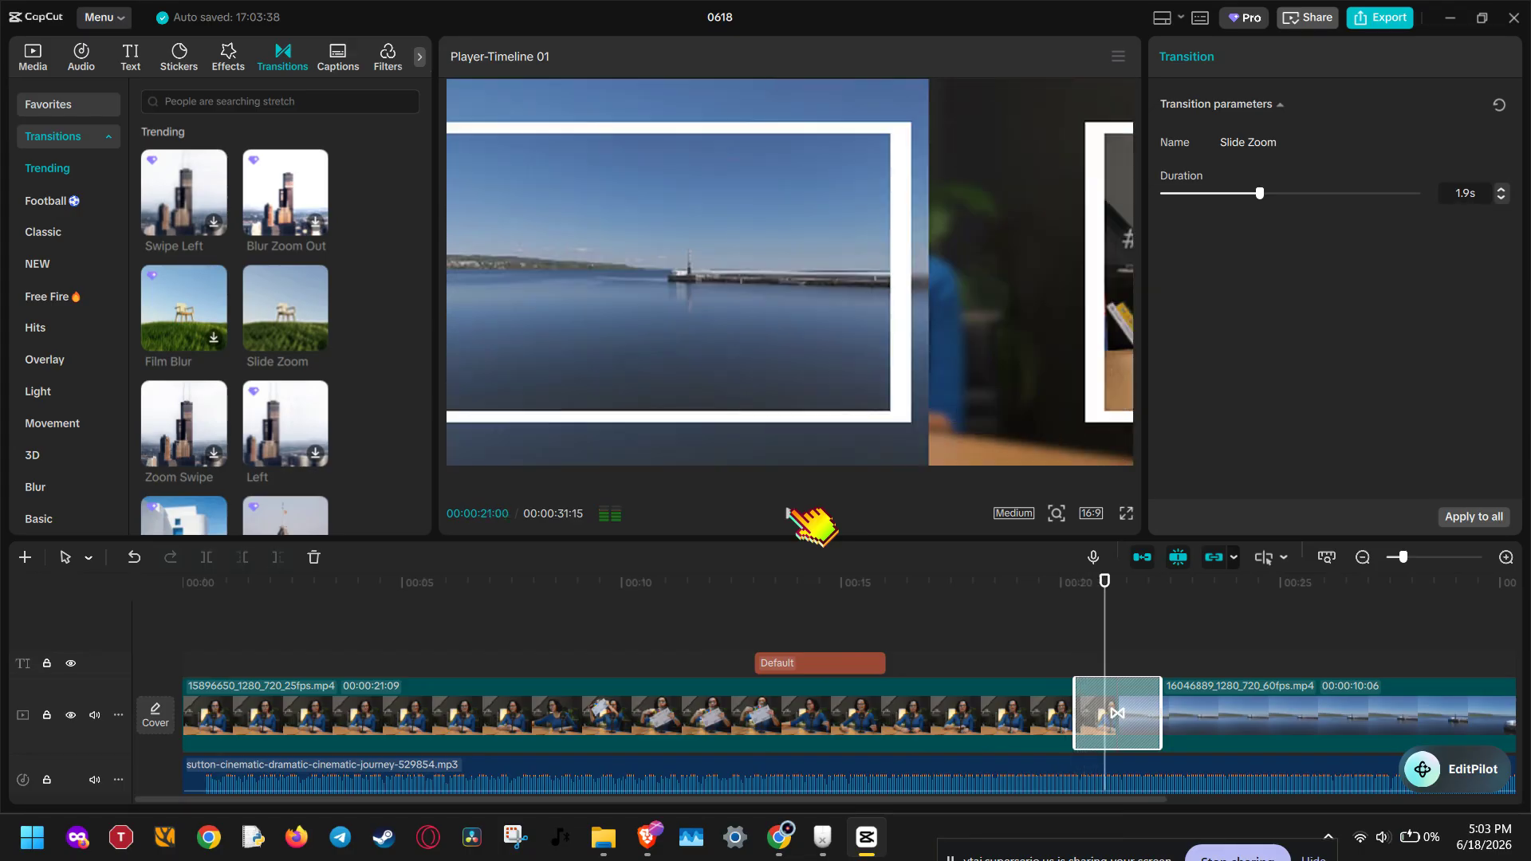
click(790, 513)
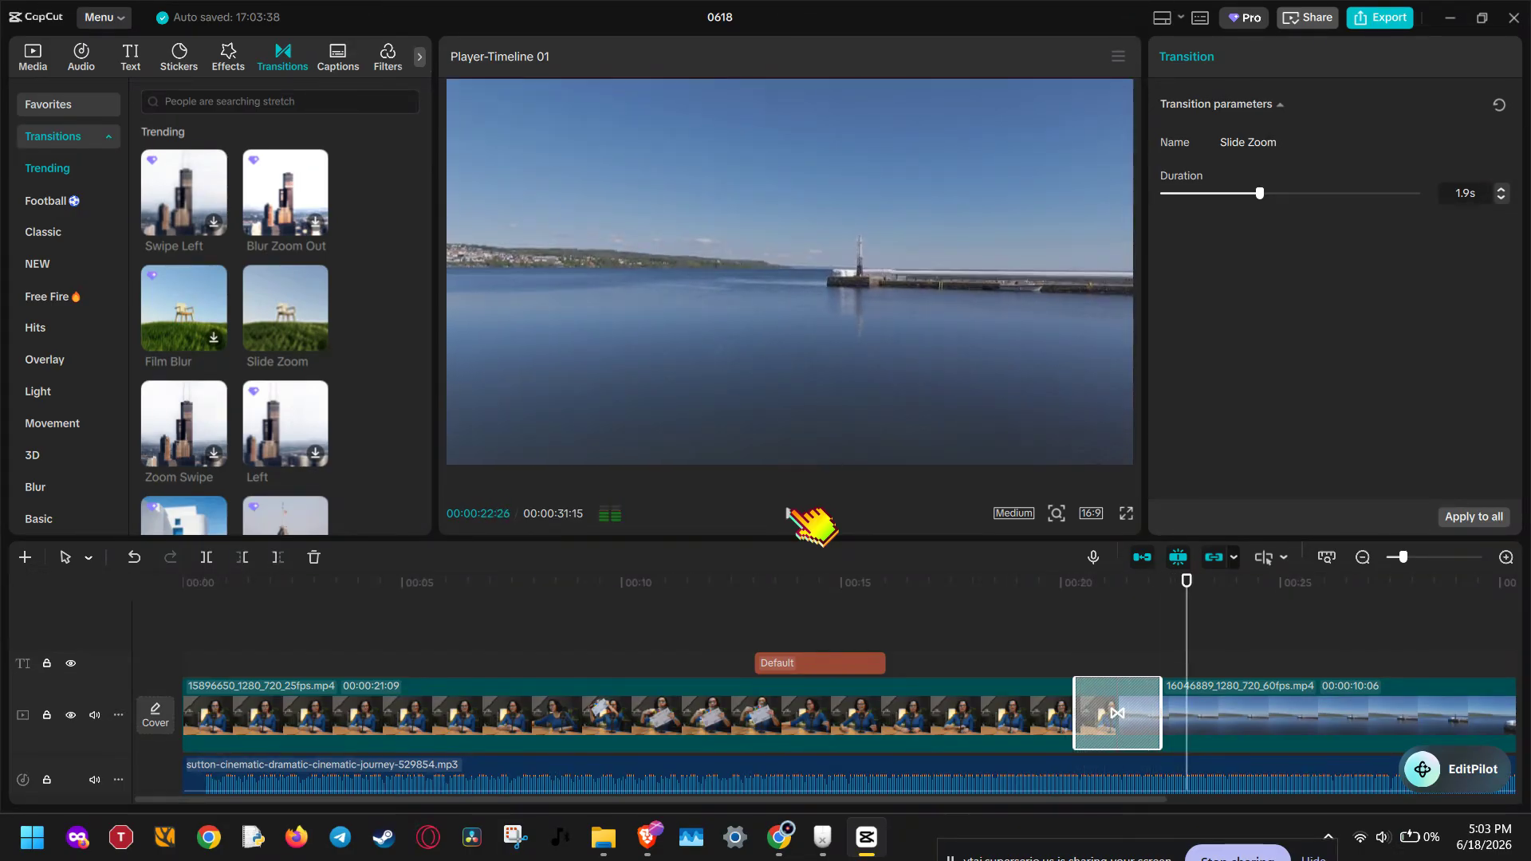
drag(1186, 584, 1050, 610)
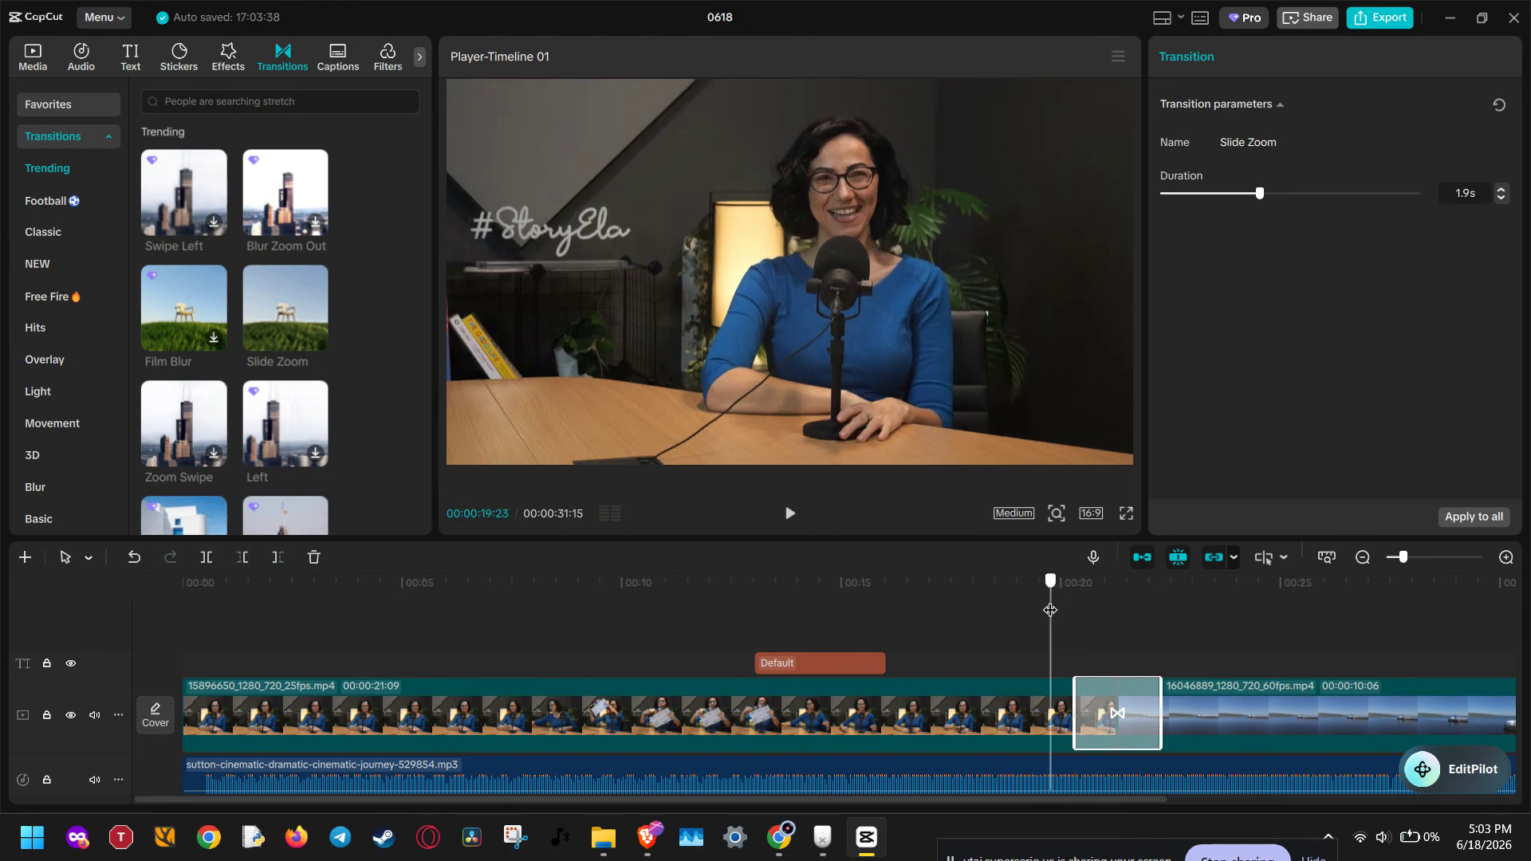
Export the video under the name "out" to D:/Assets as a 1080P H.264 mp4 at 30fps.
click(1379, 17)
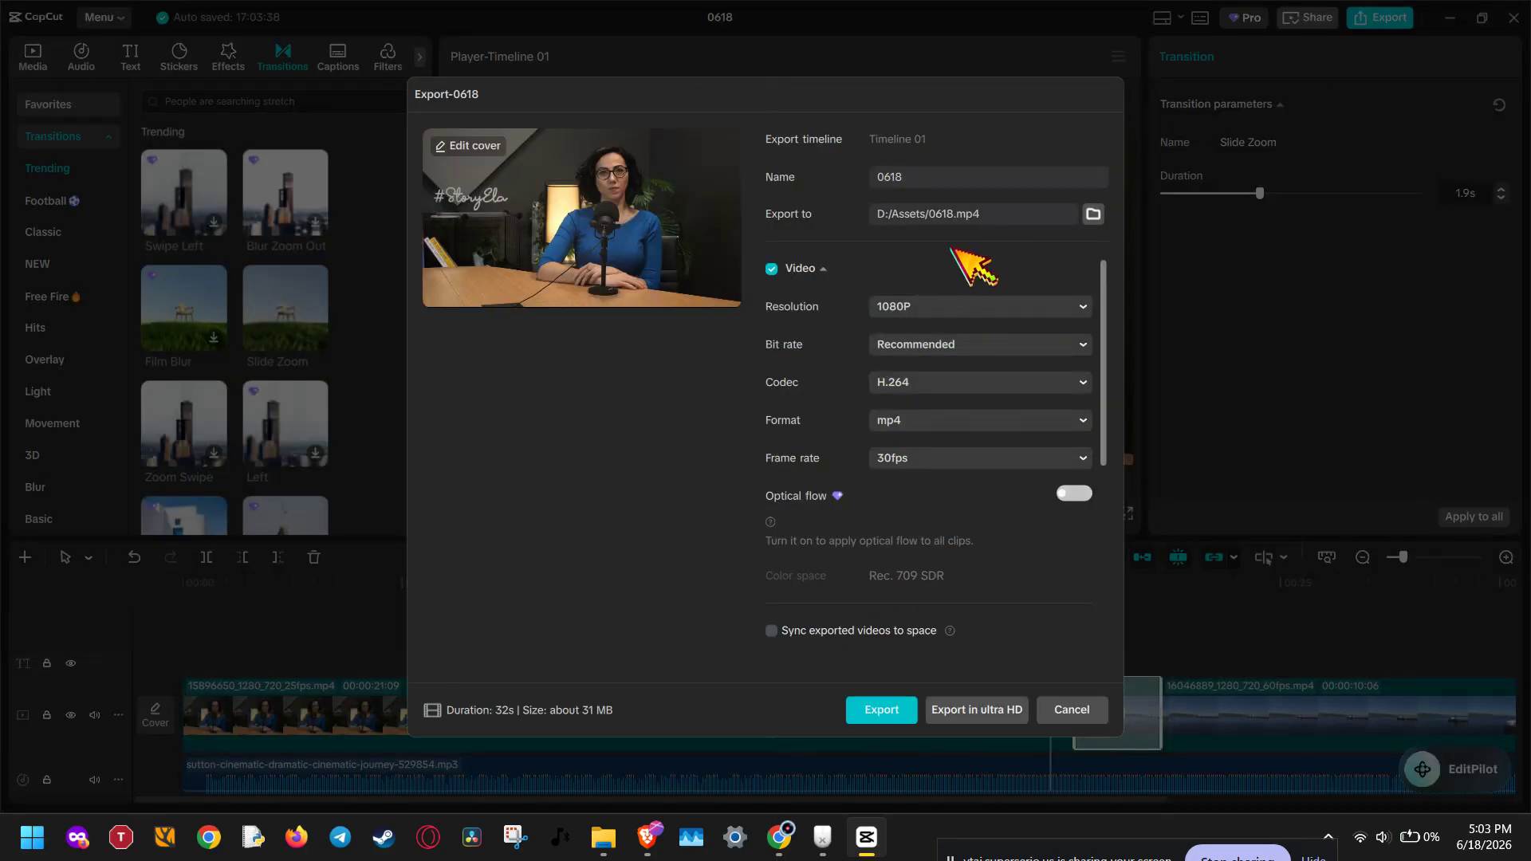
key(ctrl+a)
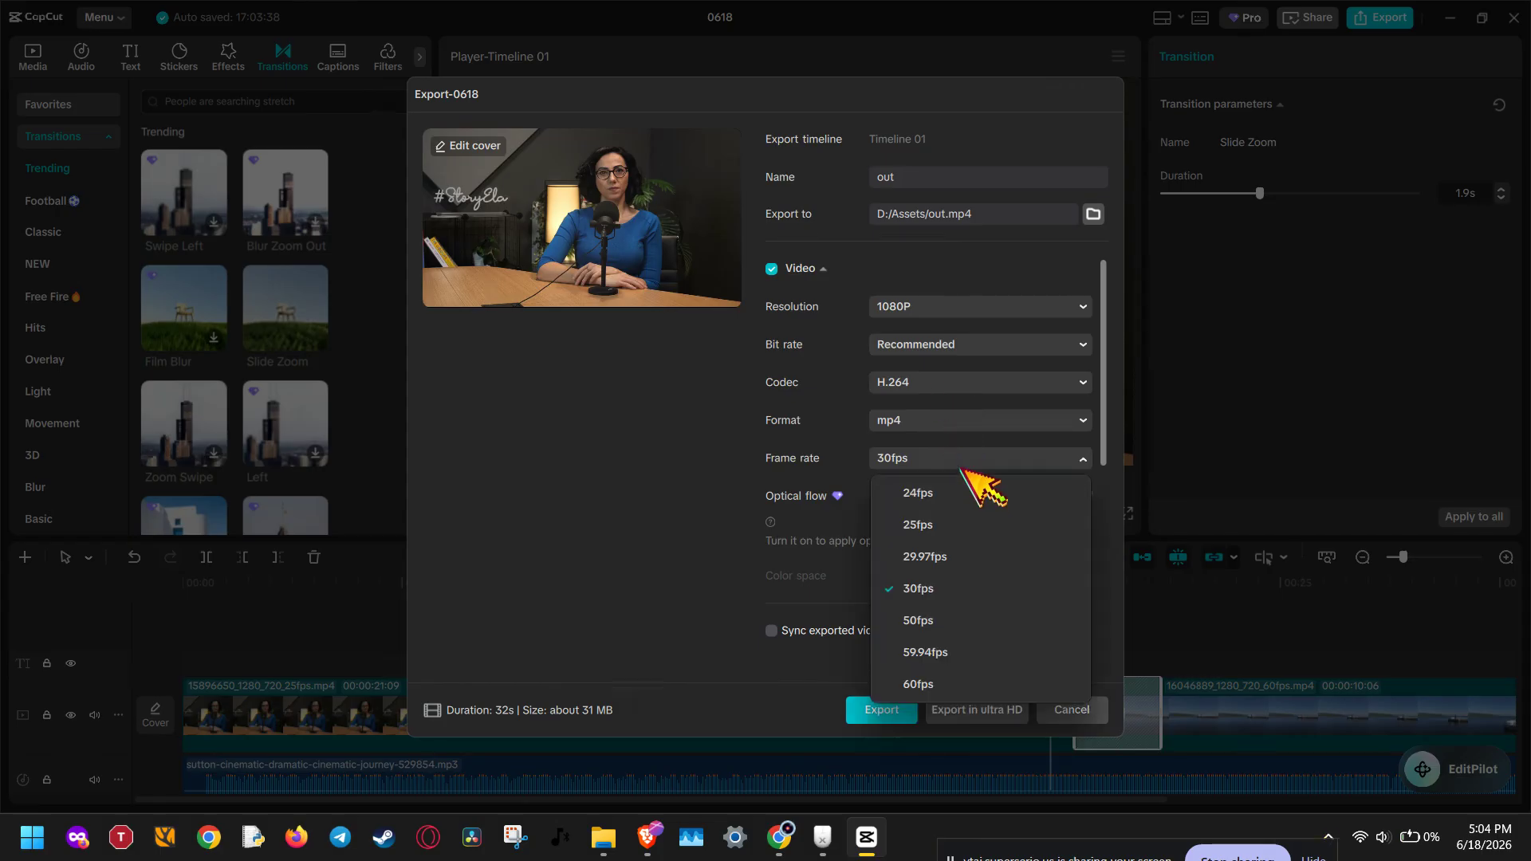
click(962, 460)
scroll(963, 460, down, 1)
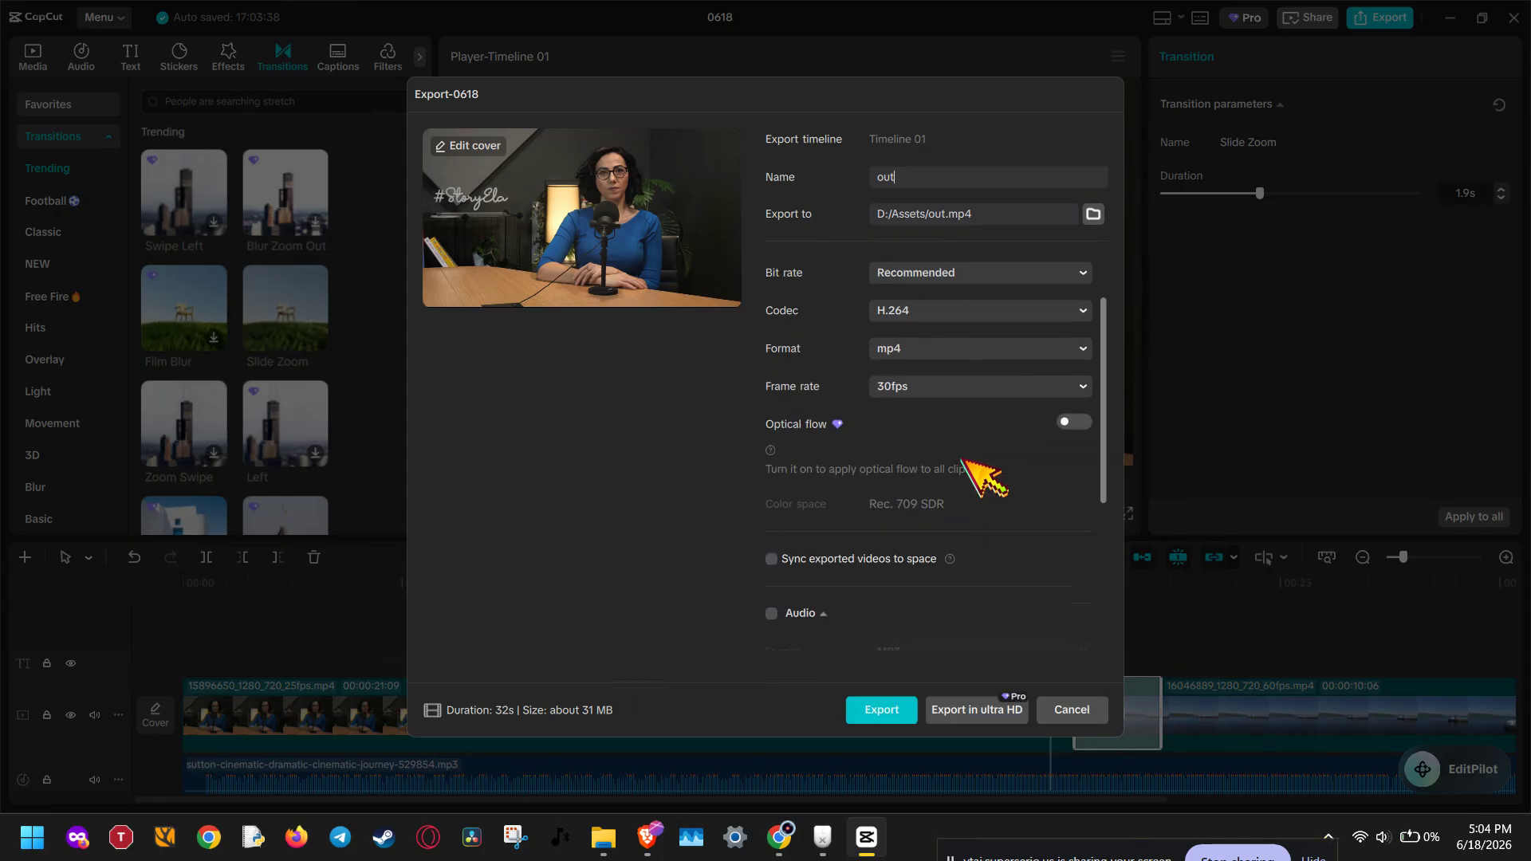
click(891, 713)
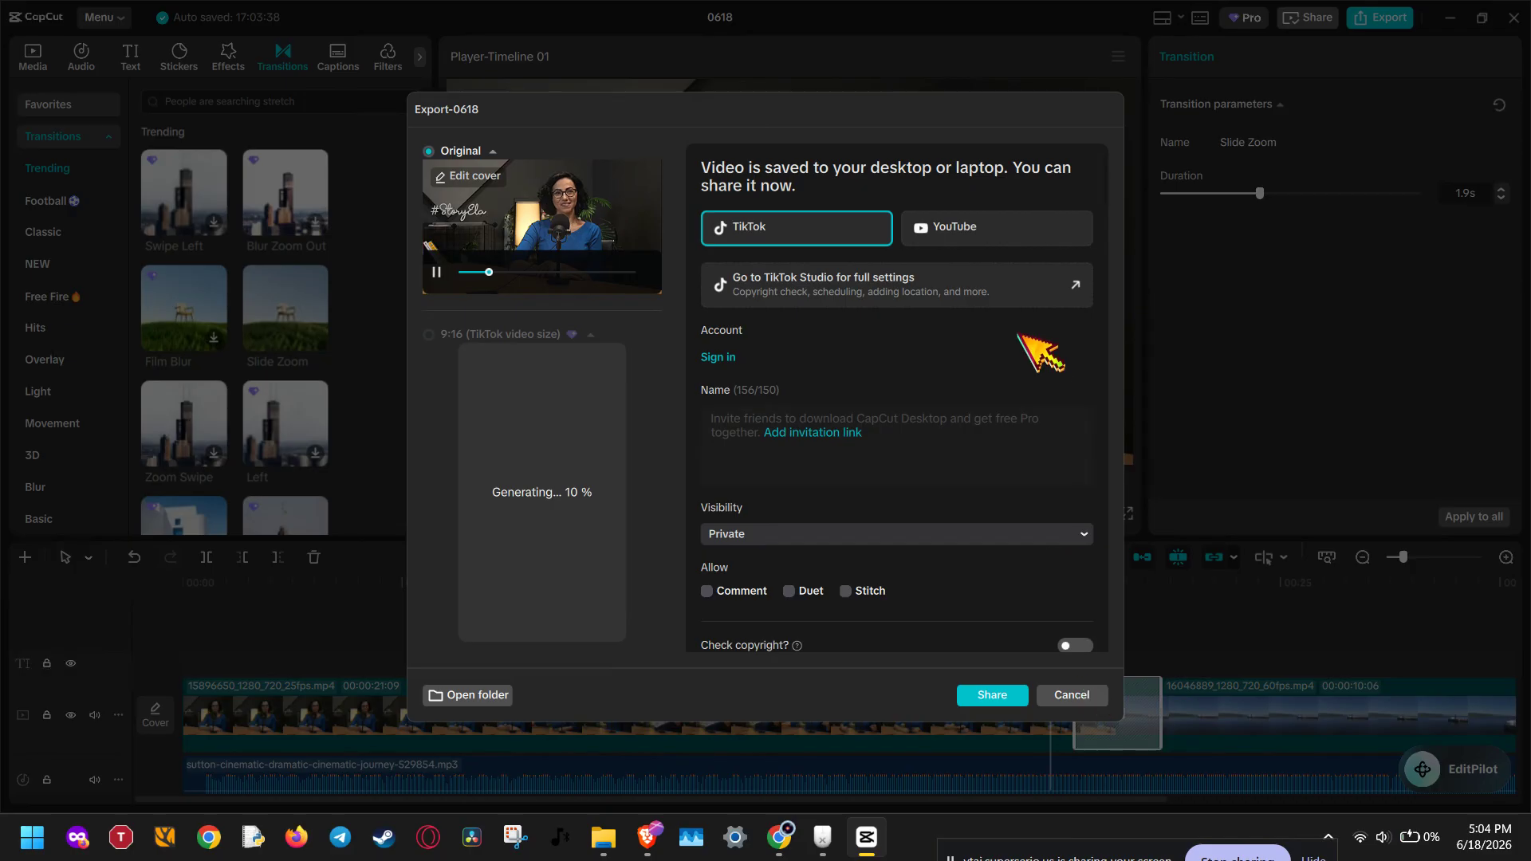
Review the TikTok sharing settings, pause the exported video's preview and close the export window without sharing.
scroll(1020, 334, down, 2)
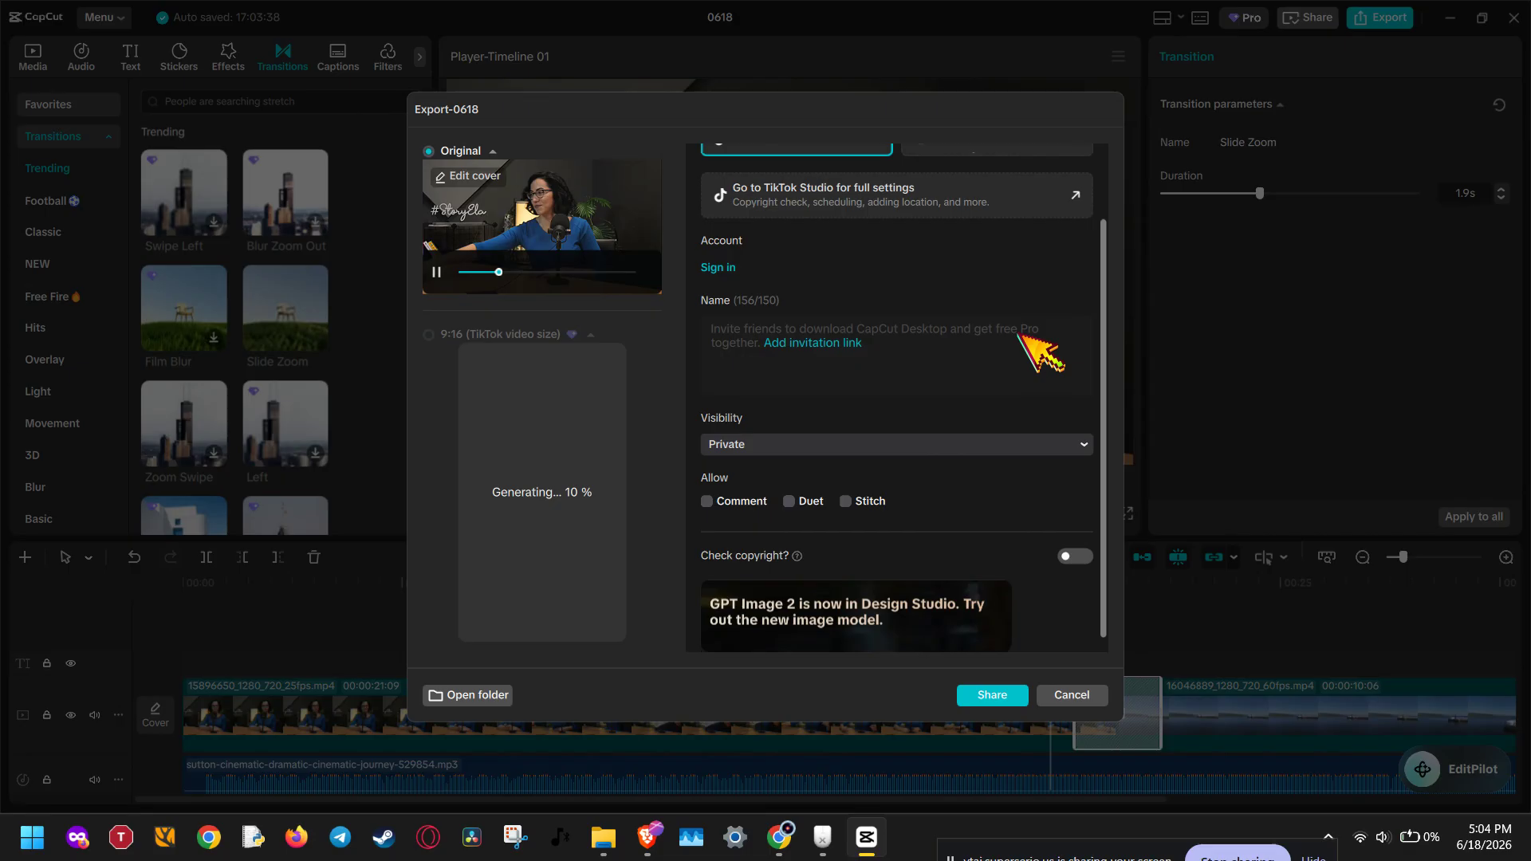
scroll(1041, 351, down, 1)
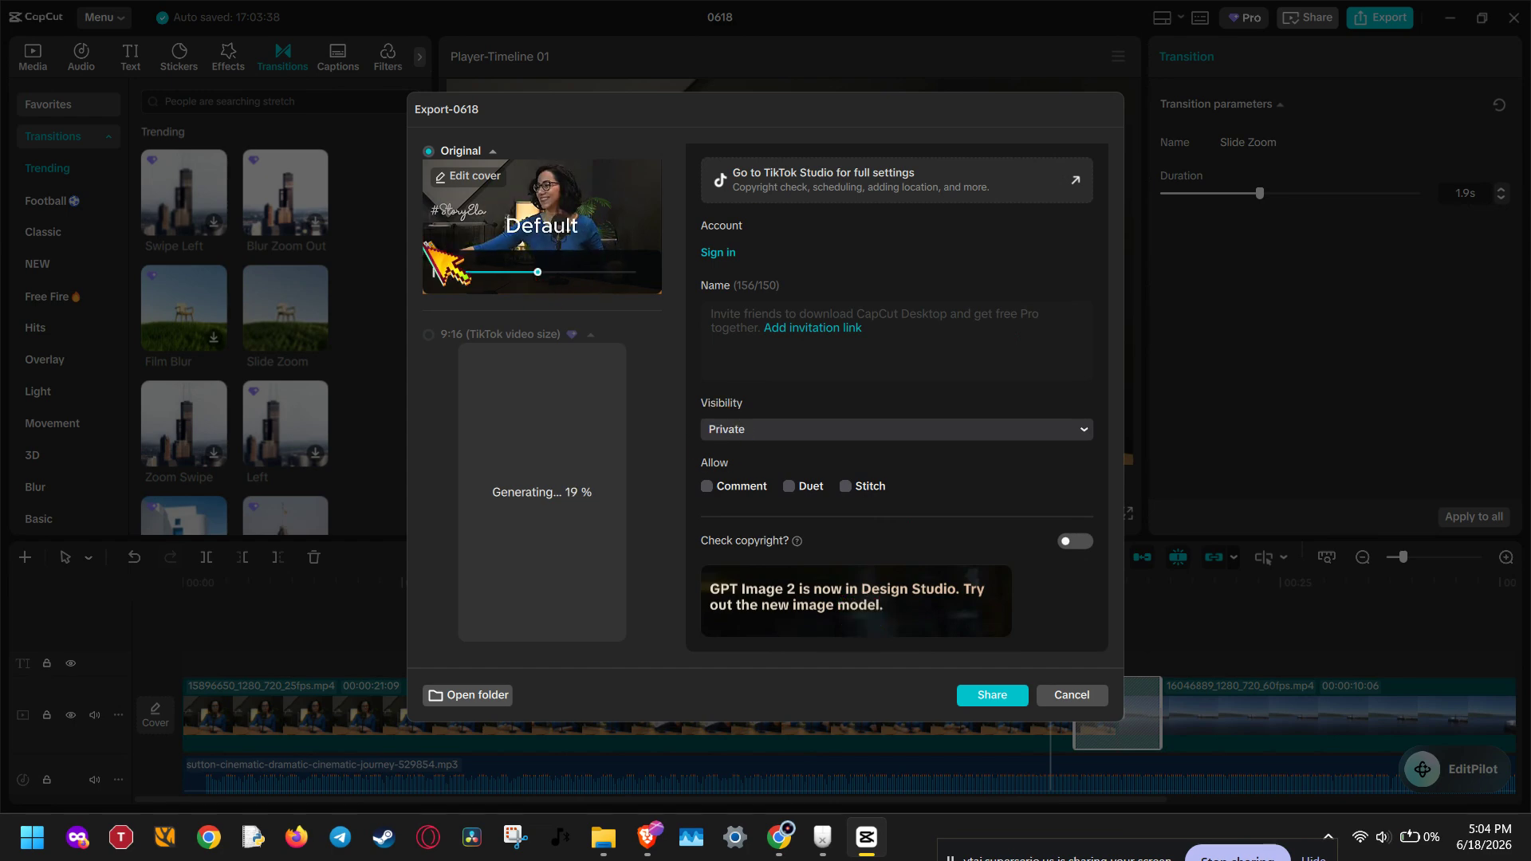
click(436, 272)
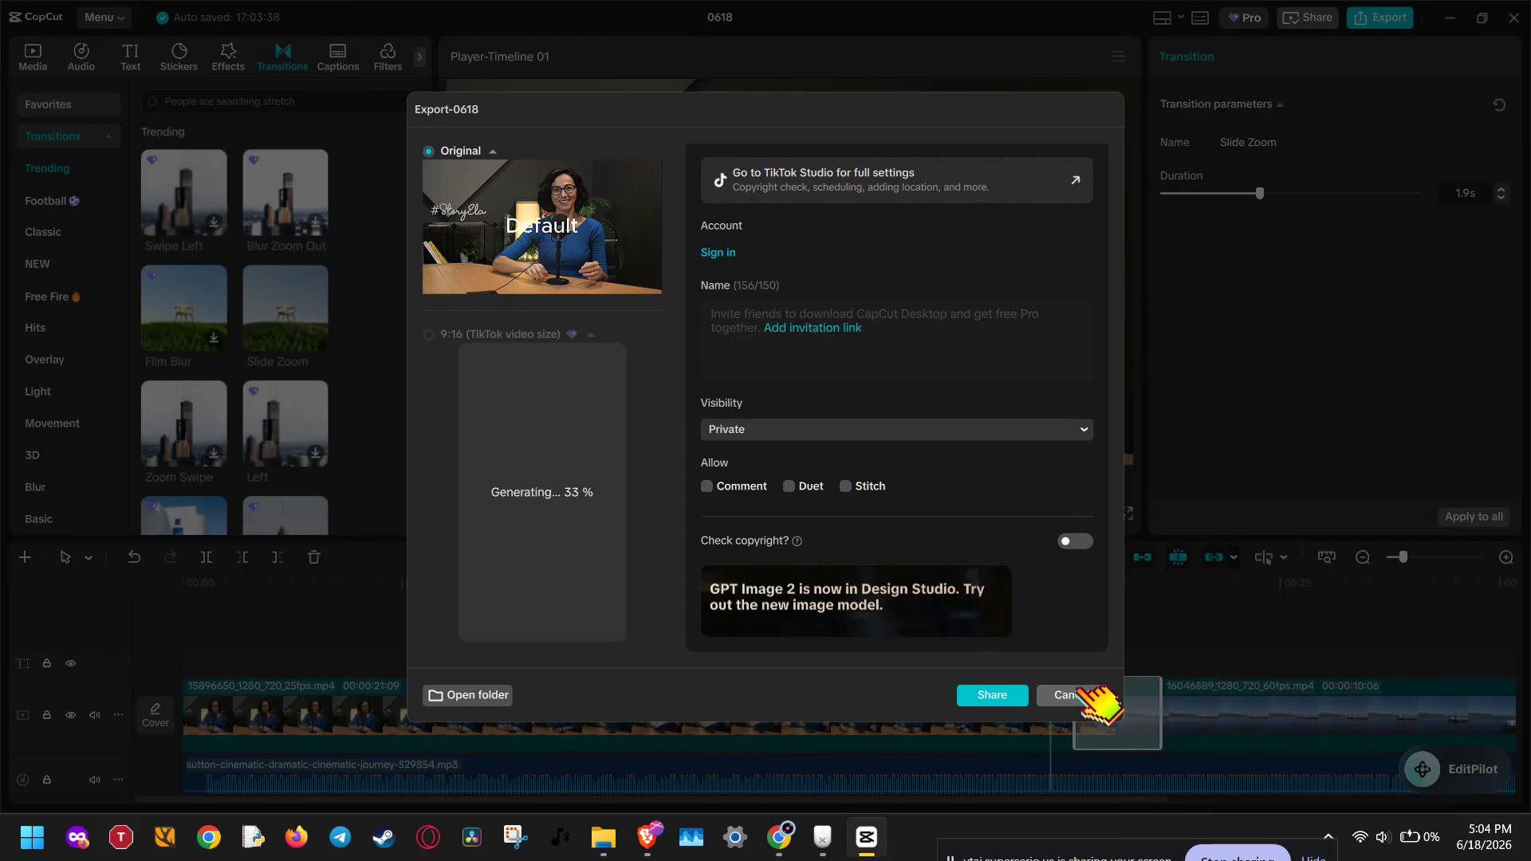
click(1094, 699)
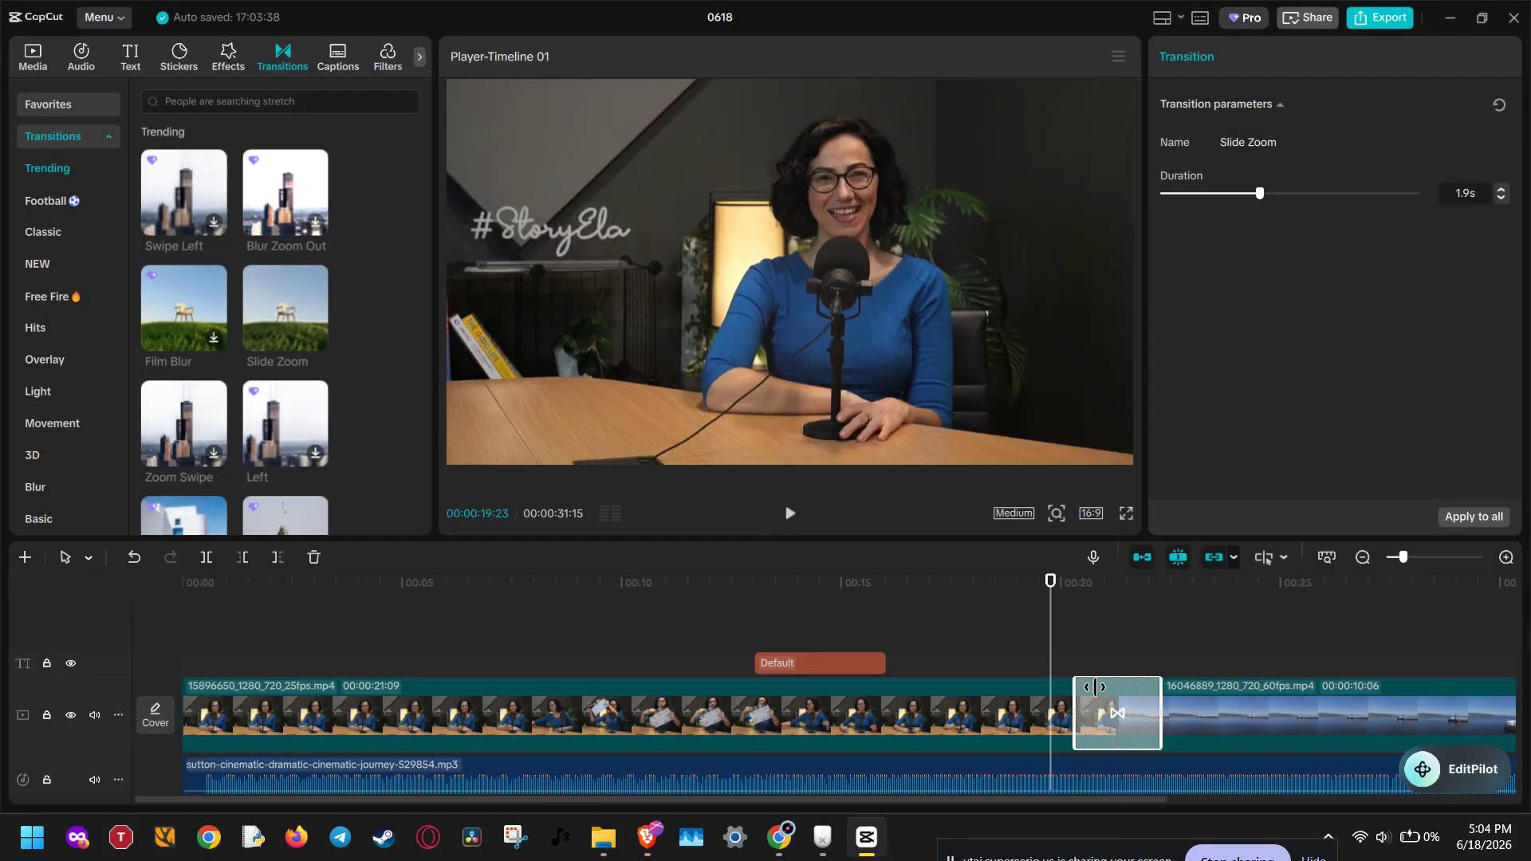